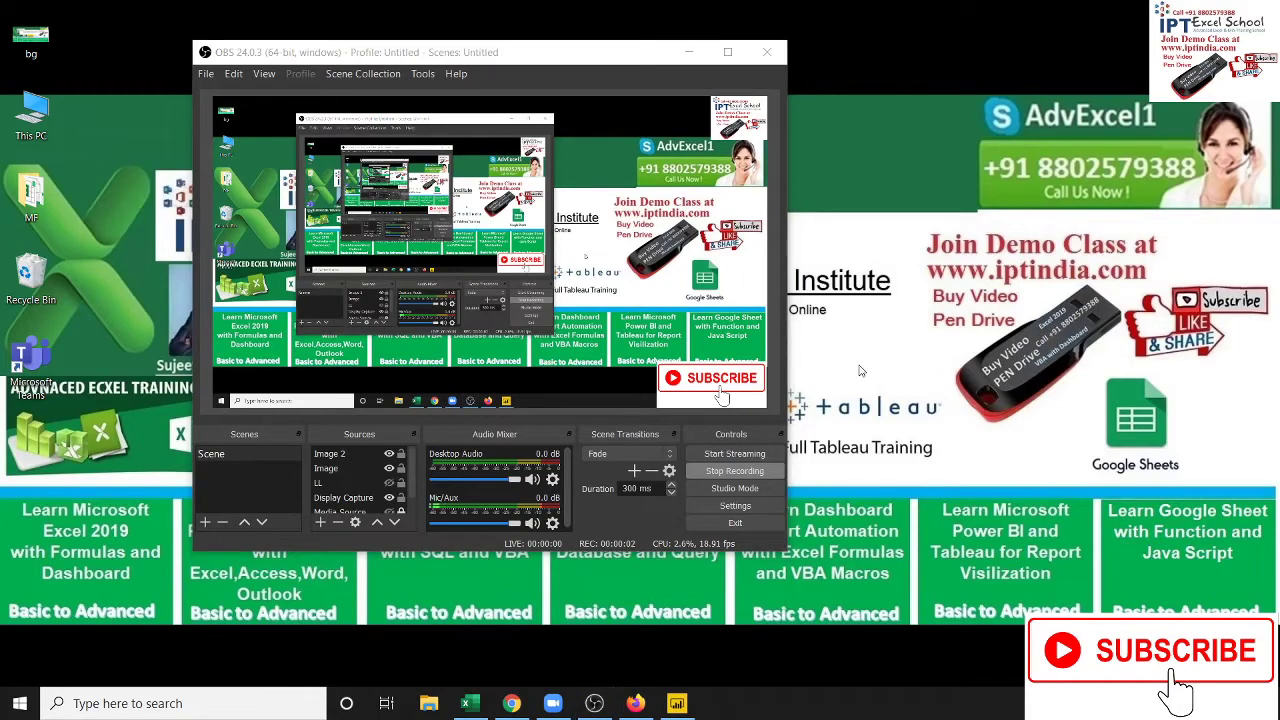
Minimize the OBS window with Win+D so the desktop shows once recording starts.
key(super+d)
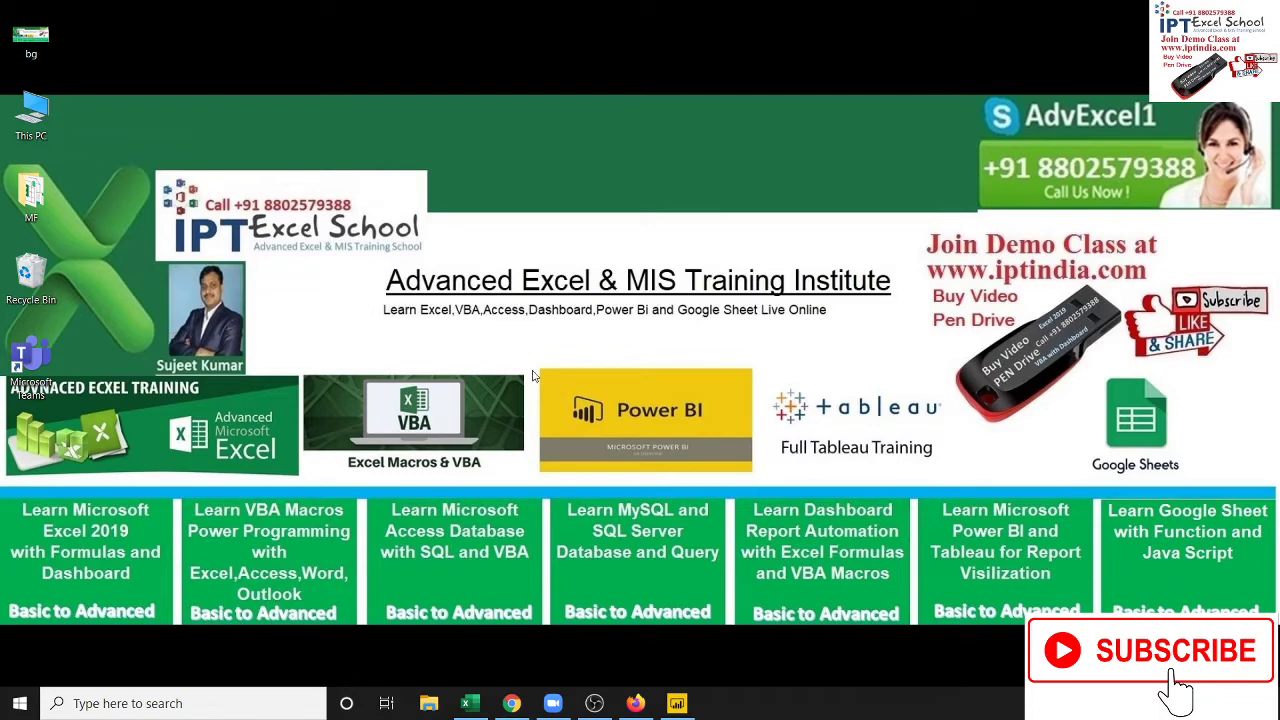
mouse_move(529, 361)
mouse_down()
mouse_move(711, 487)
mouse_move(778, 500)
mouse_up()
Bring Power BI forward, inspect the City column in Data view, and return to Report view.
click(680, 705)
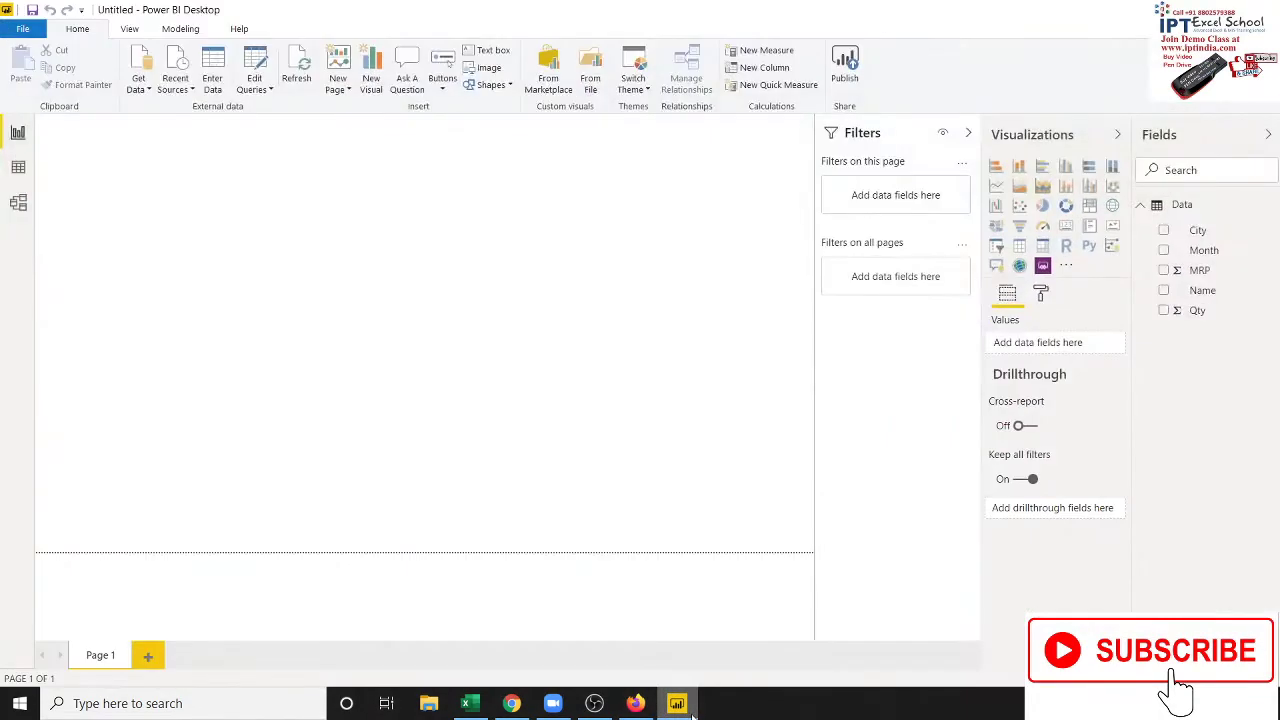
click(28, 170)
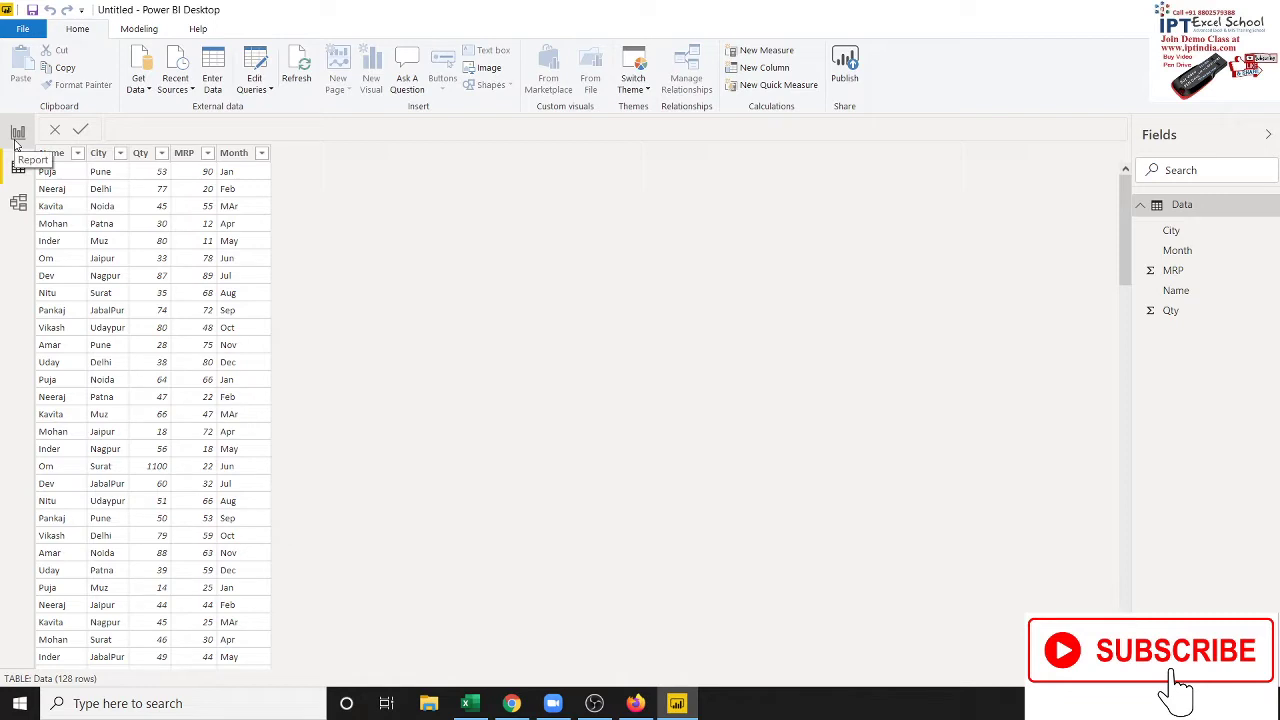
click(93, 192)
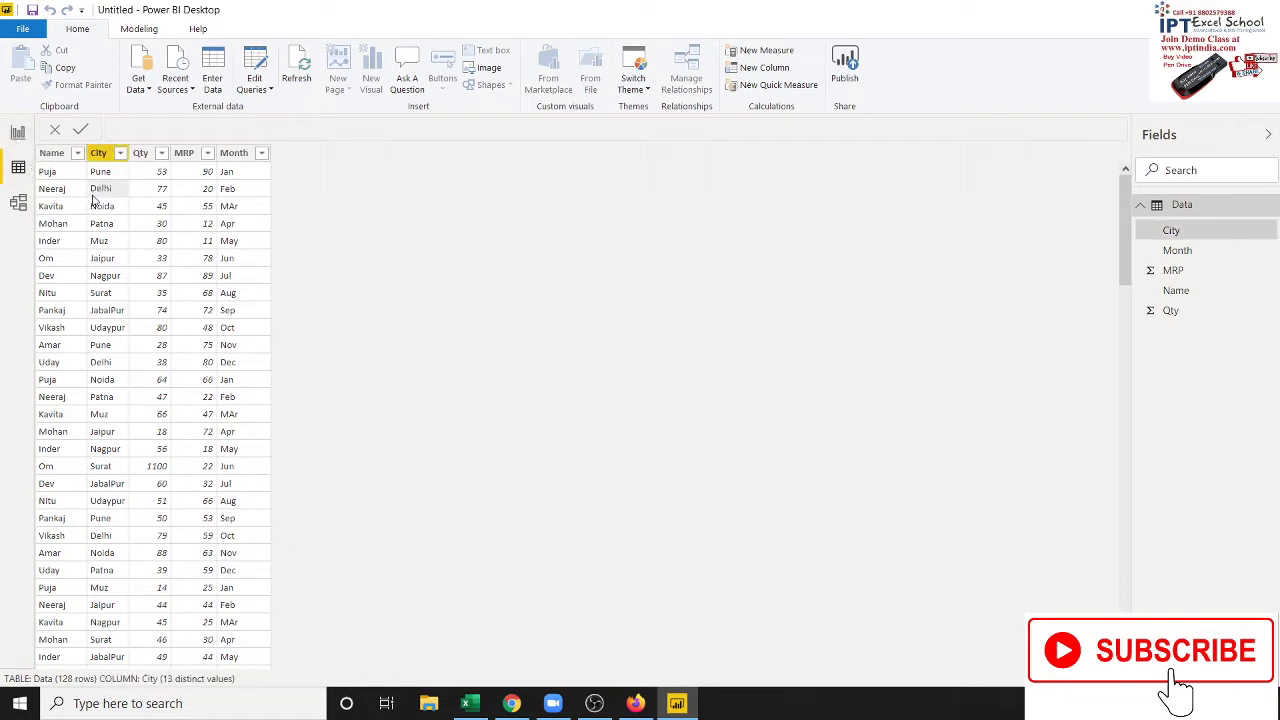
click(18, 132)
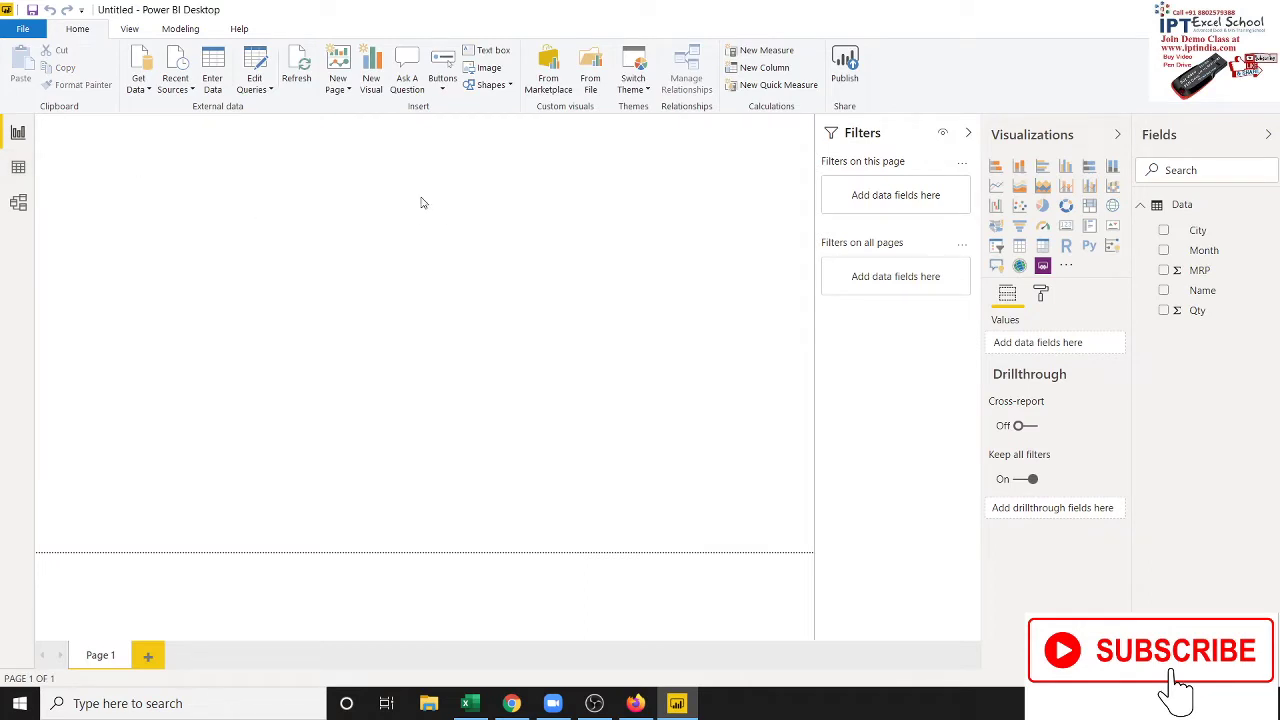
Build a clustered column chart of Qty by Name, enlarged and placed lower on the page.
click(1162, 292)
click(1164, 311)
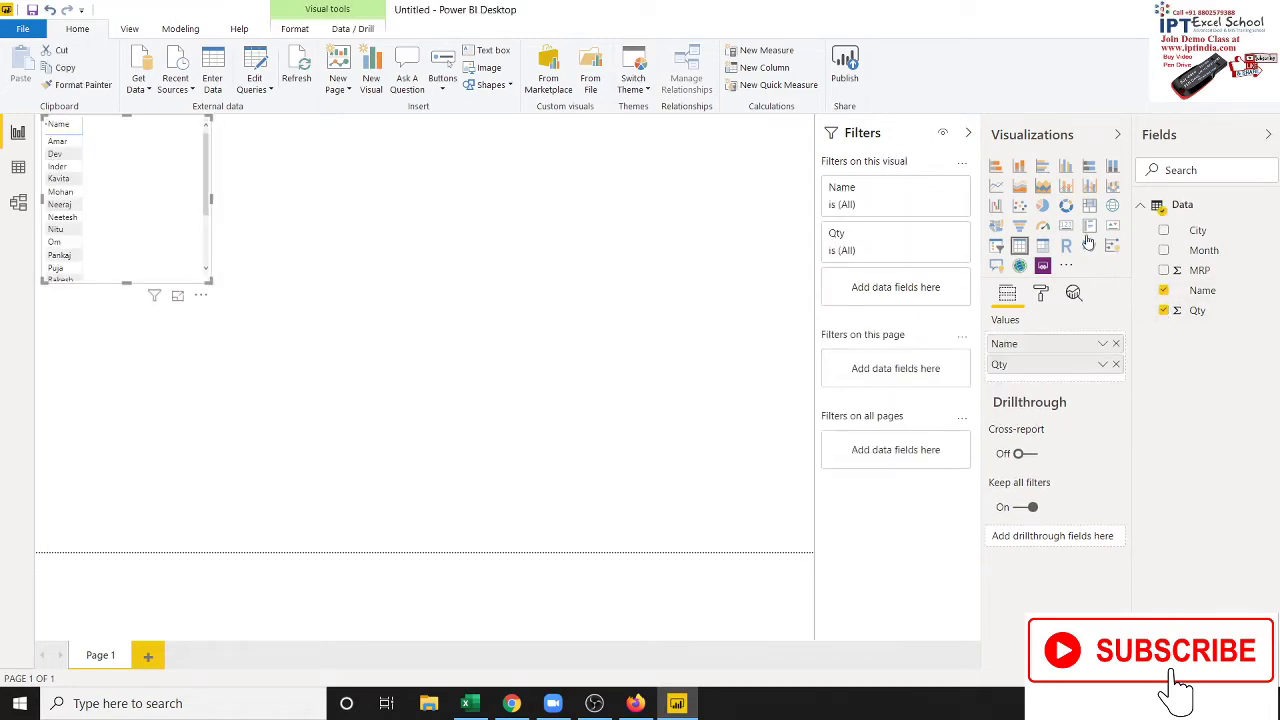
click(1065, 166)
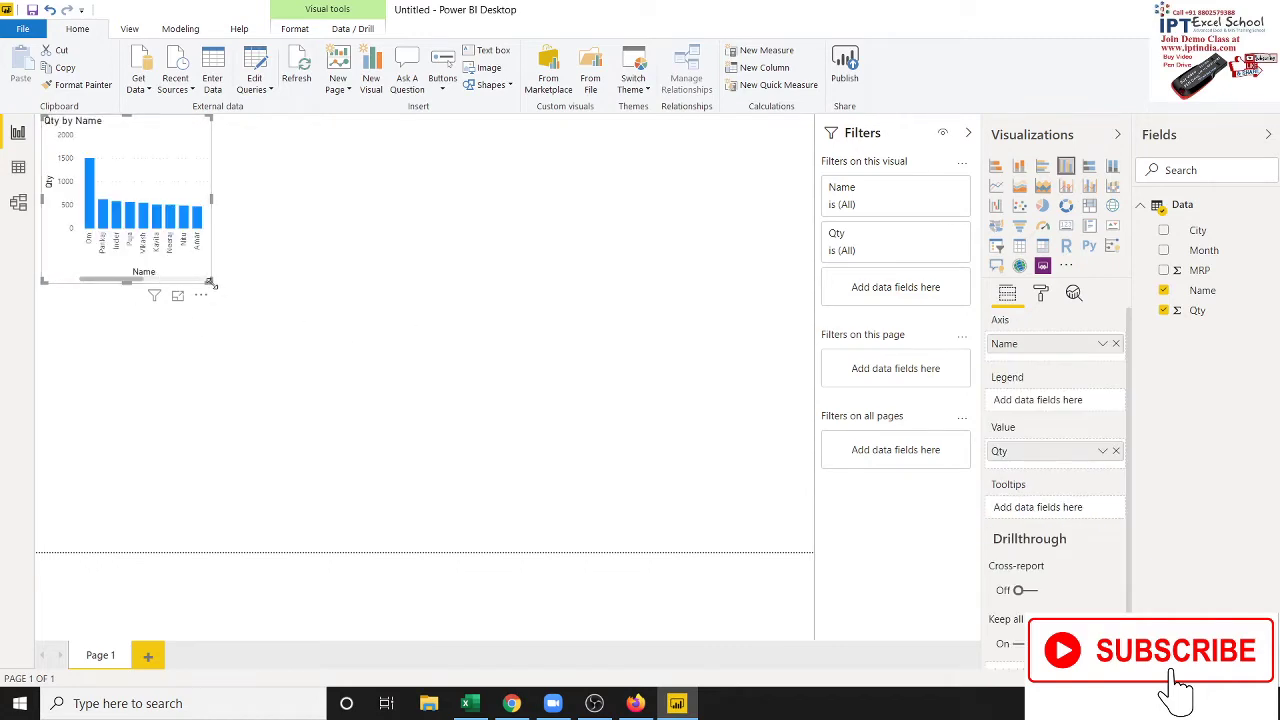
drag(210, 283, 513, 393)
drag(334, 194, 346, 324)
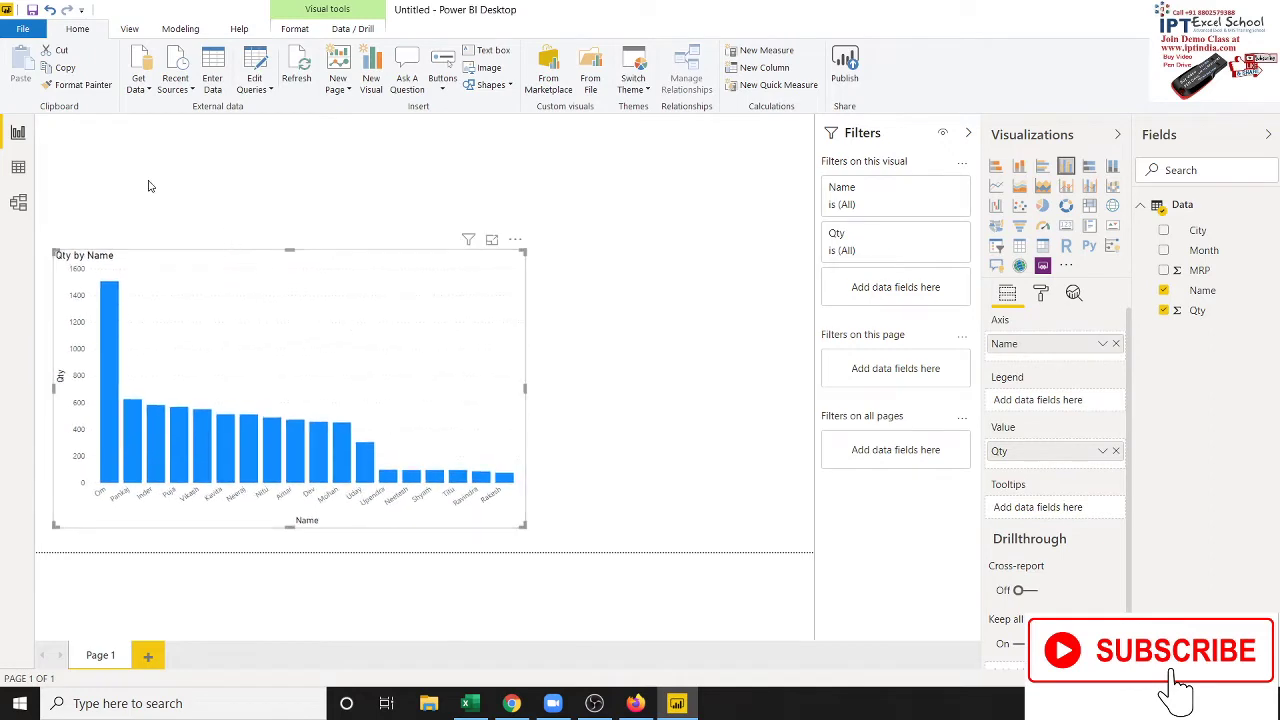
click(118, 172)
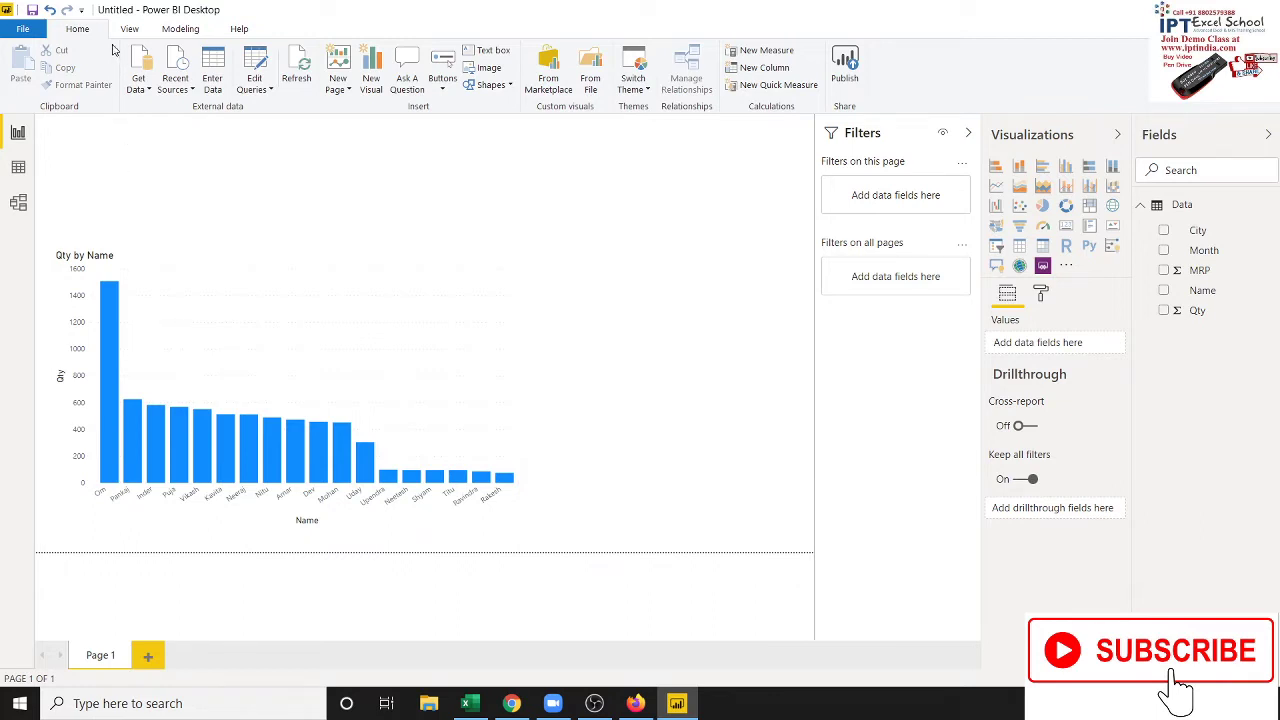
Add an empty Card visual sized to sit above the column chart.
click(1066, 226)
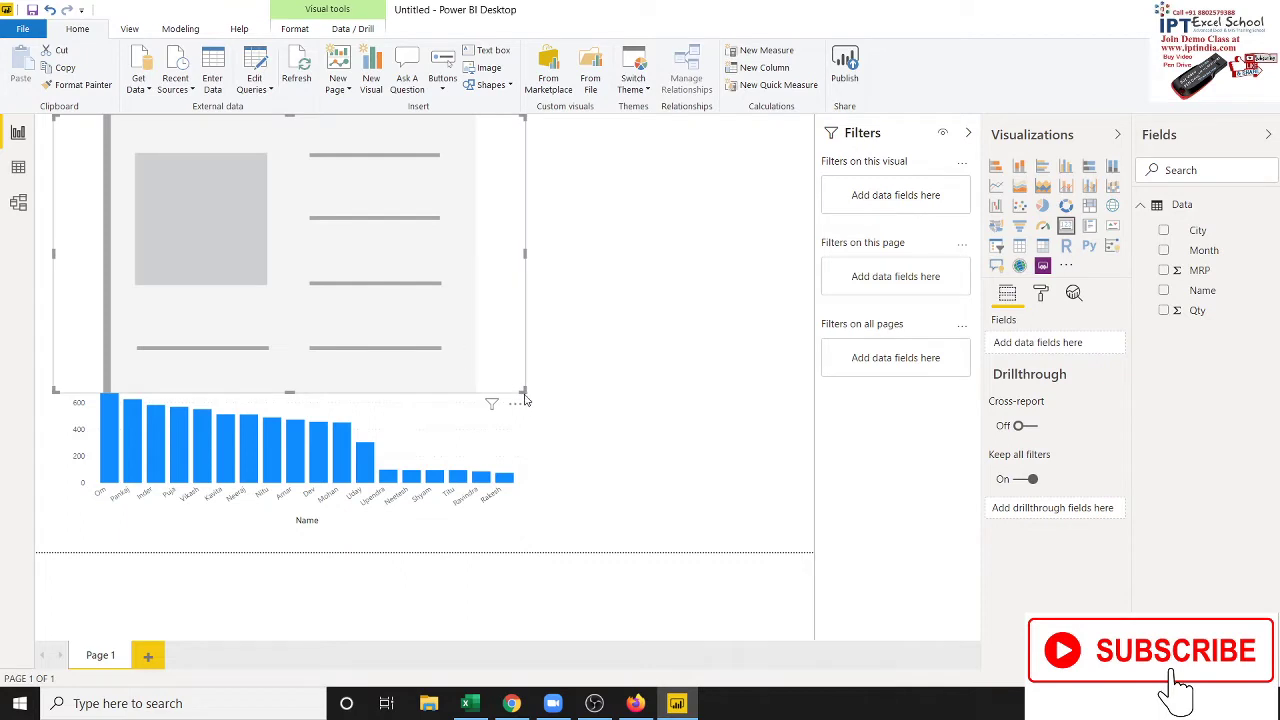
mouse_move(525, 391)
mouse_down()
mouse_move(321, 223)
mouse_move(290, 226)
mouse_move(256, 205)
mouse_up()
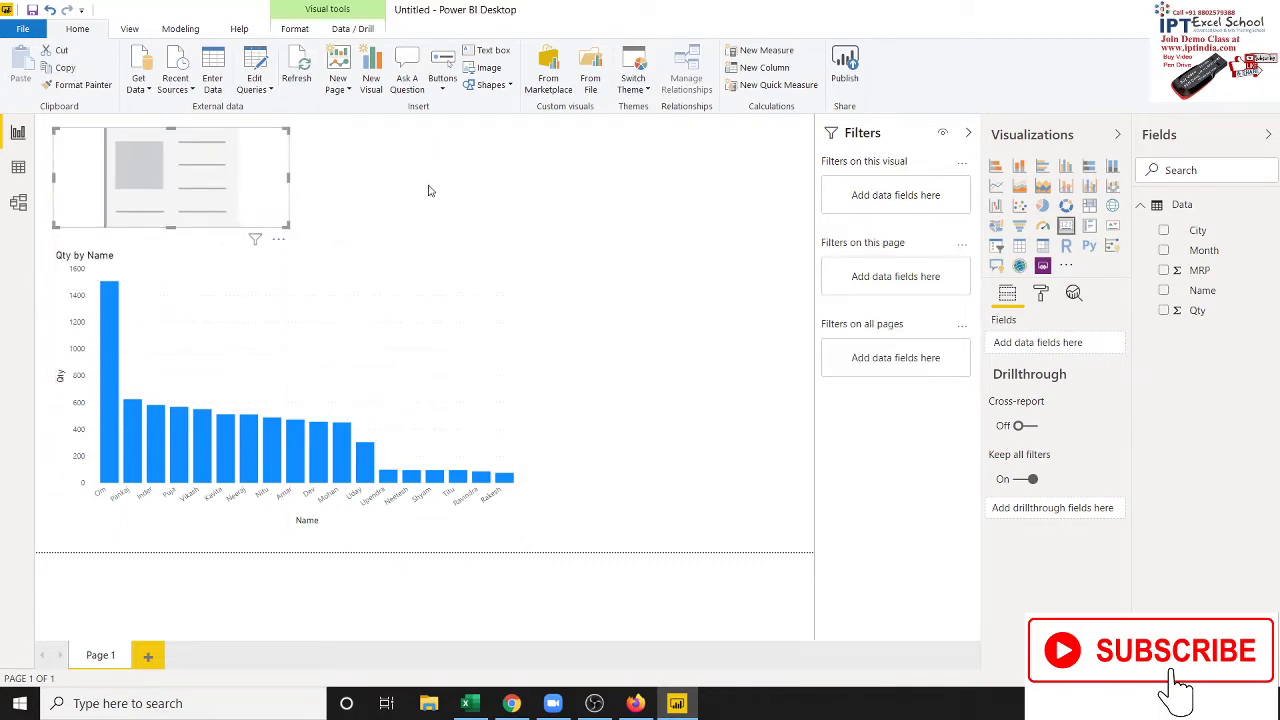
click(131, 32)
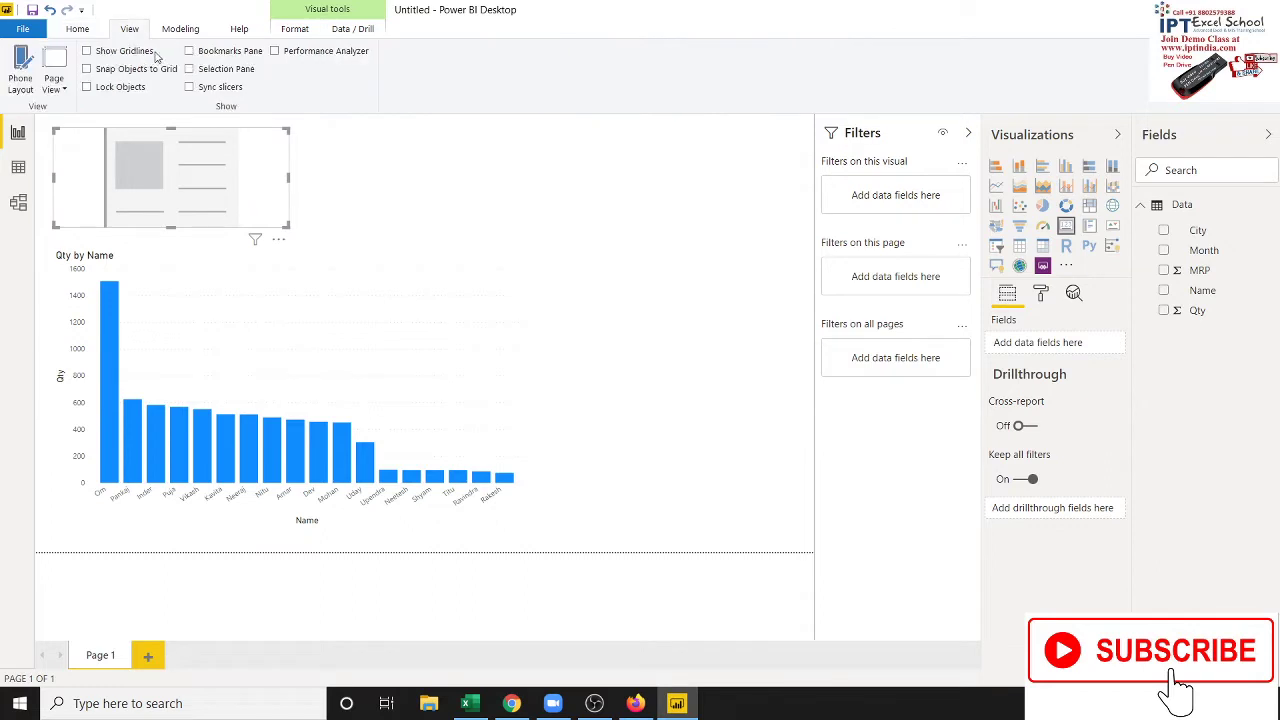
Create the measure INDIA = SUM(Data[Qty]) and put it on the card, showing 7580.
click(180, 32)
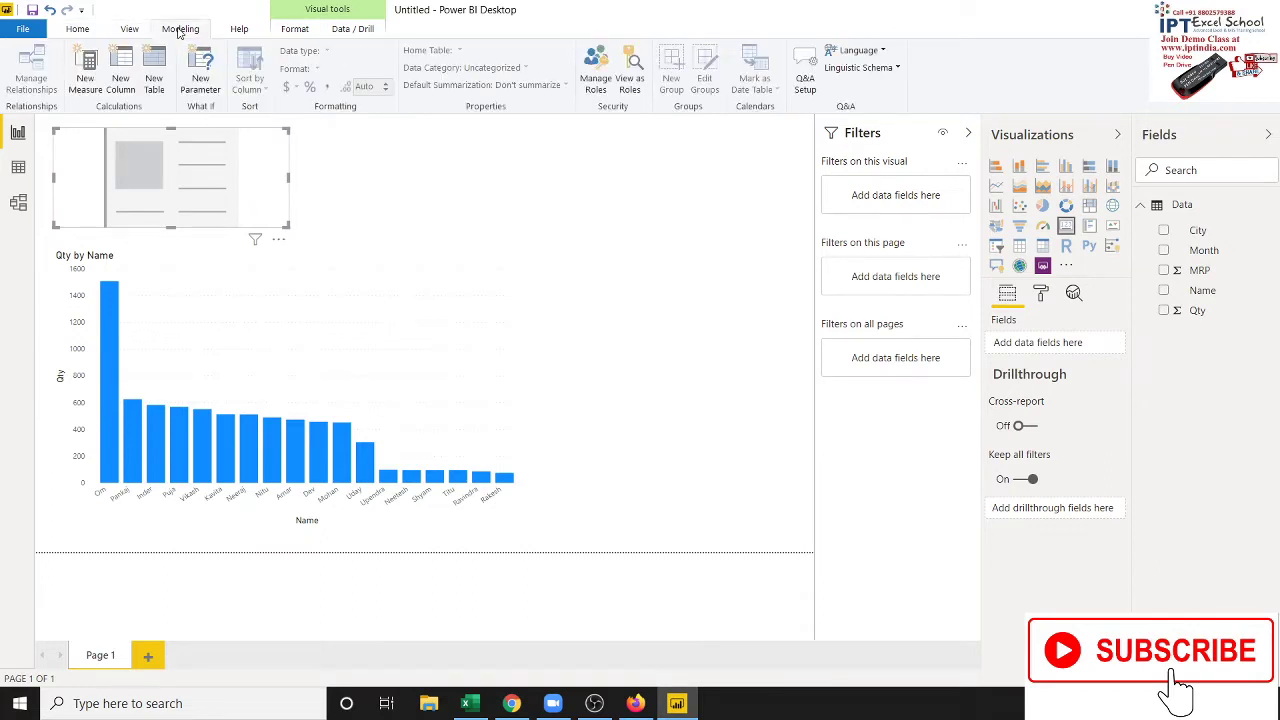
click(90, 95)
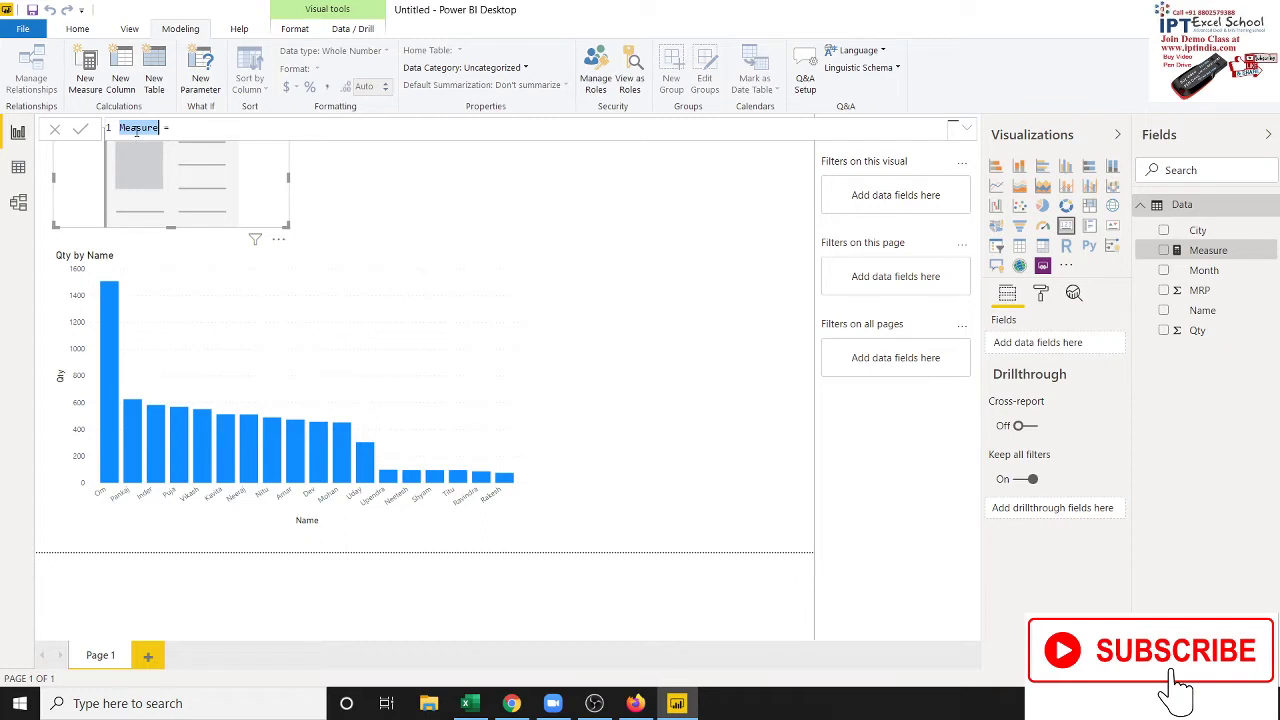
text(All)
key(BackSpace)
key(BackSpace)
text(INDIA)
text(um)
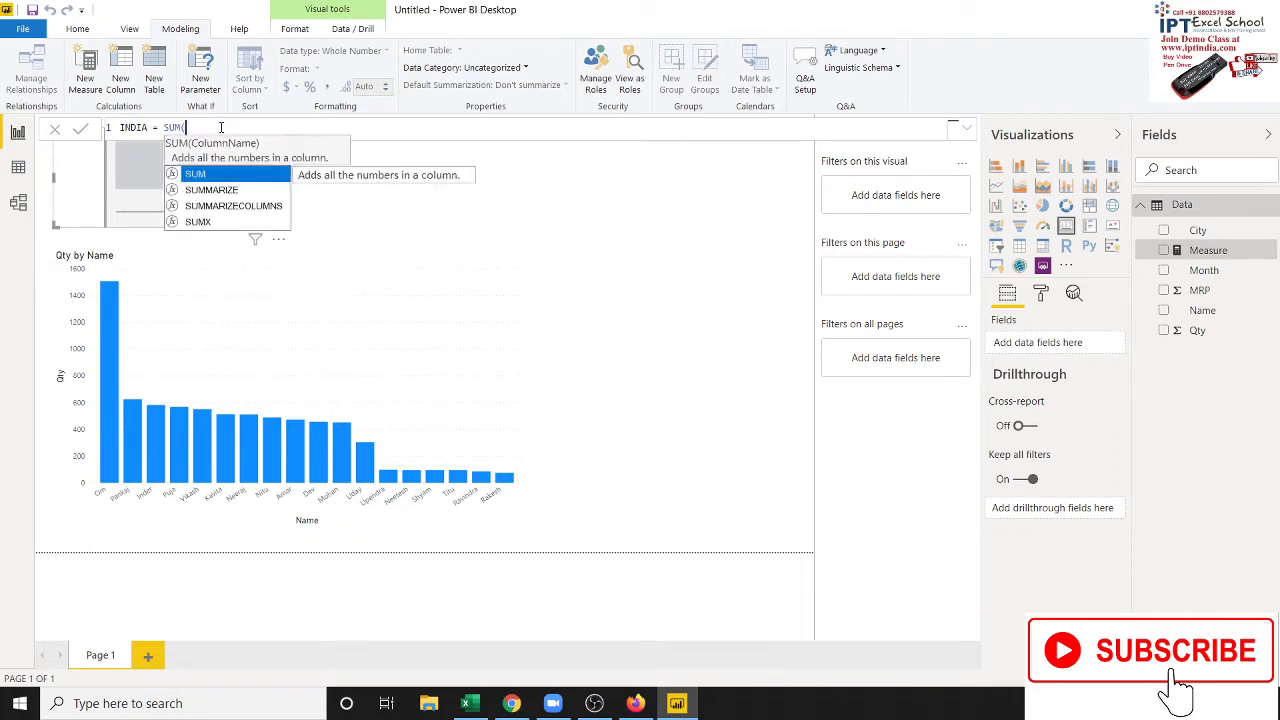
key(Tab)
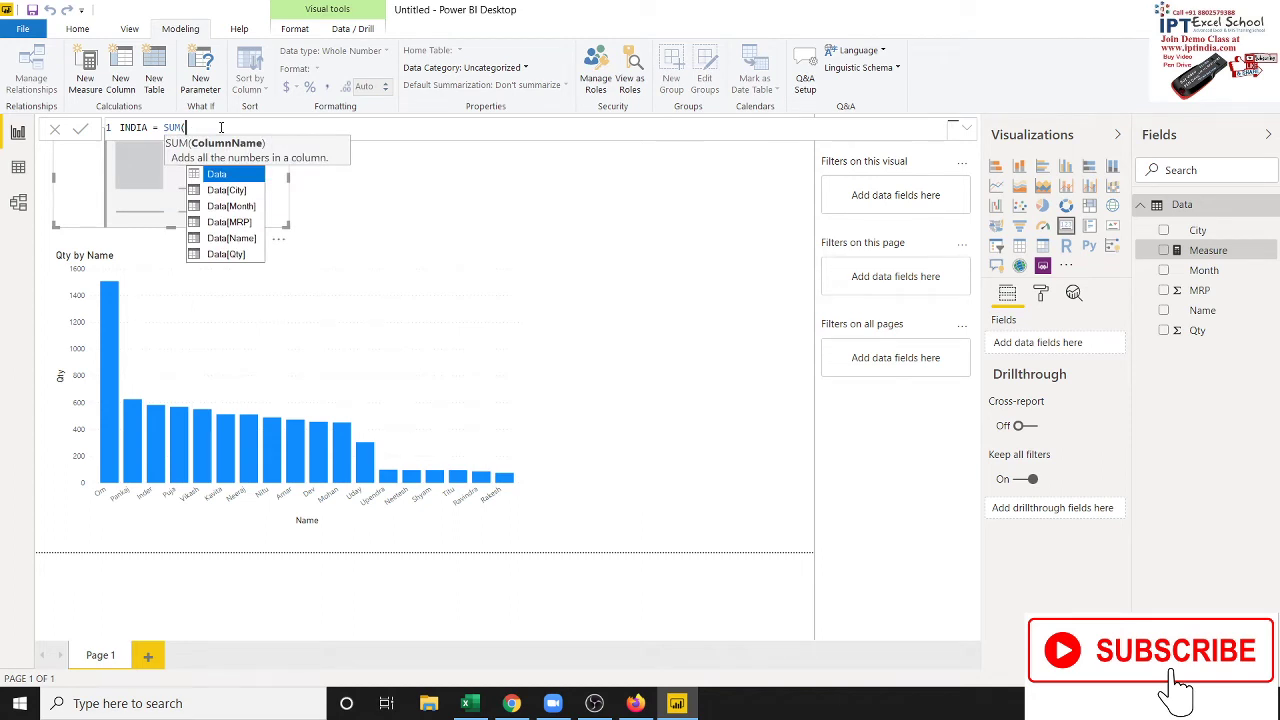
key(Down)
key(Down)
key(Down)
key(Down)
key(Down)
key(Tab)
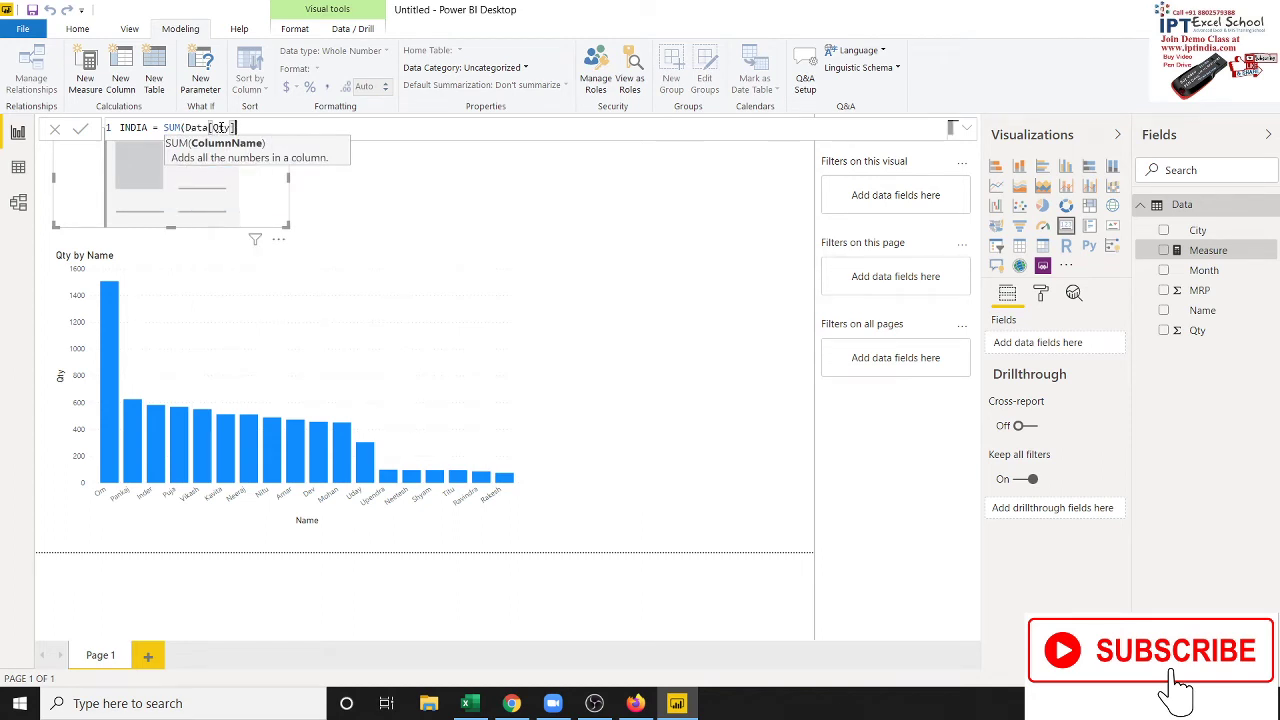
text())
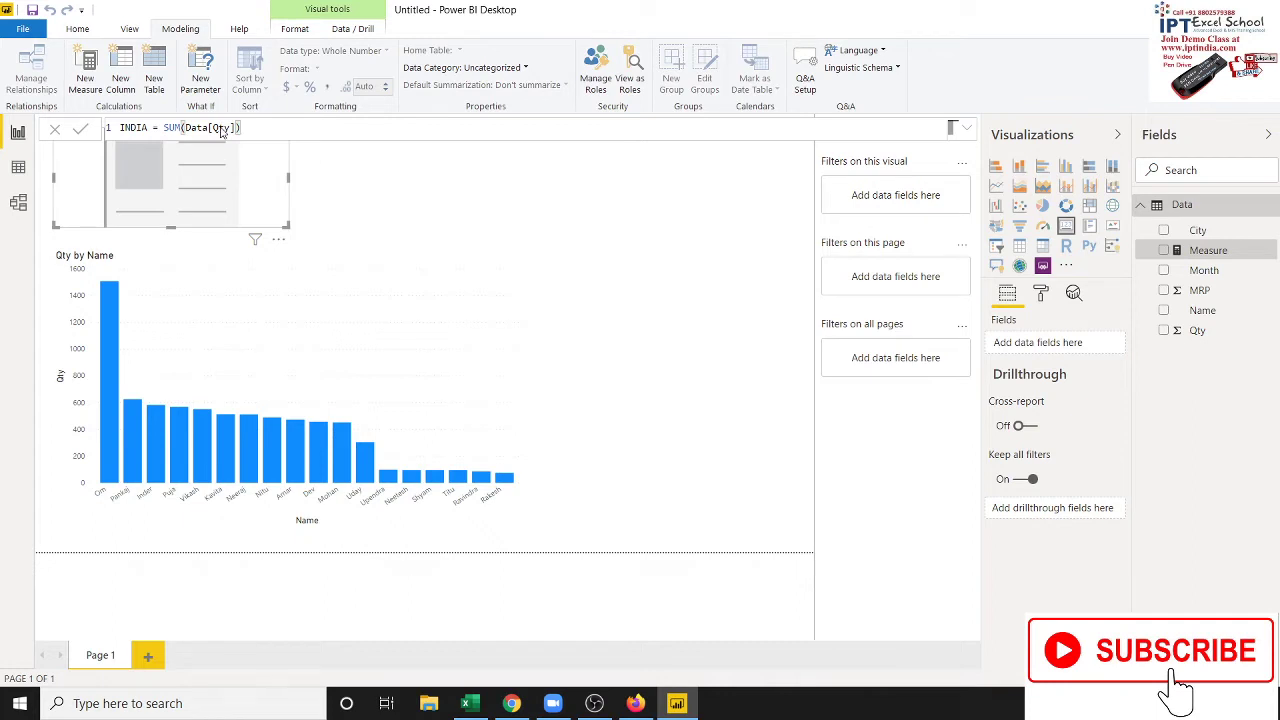
key(Return)
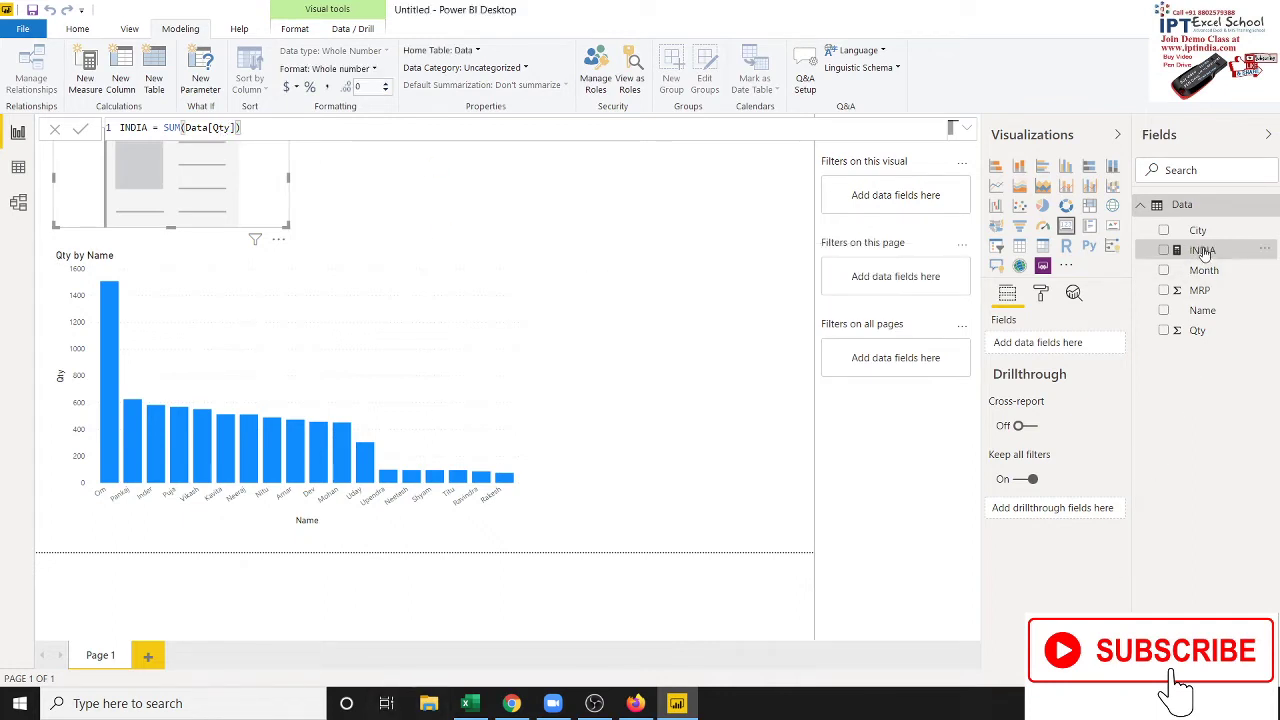
drag(1203, 254, 179, 195)
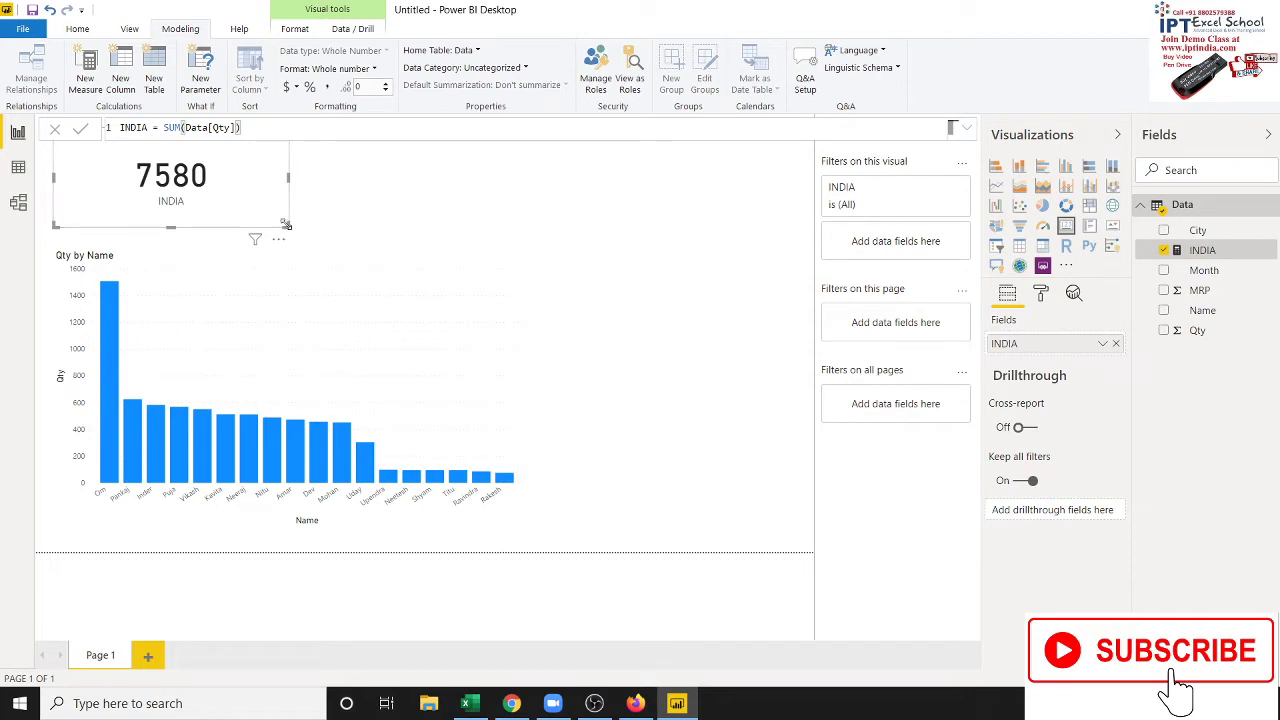
drag(286, 225, 200, 212)
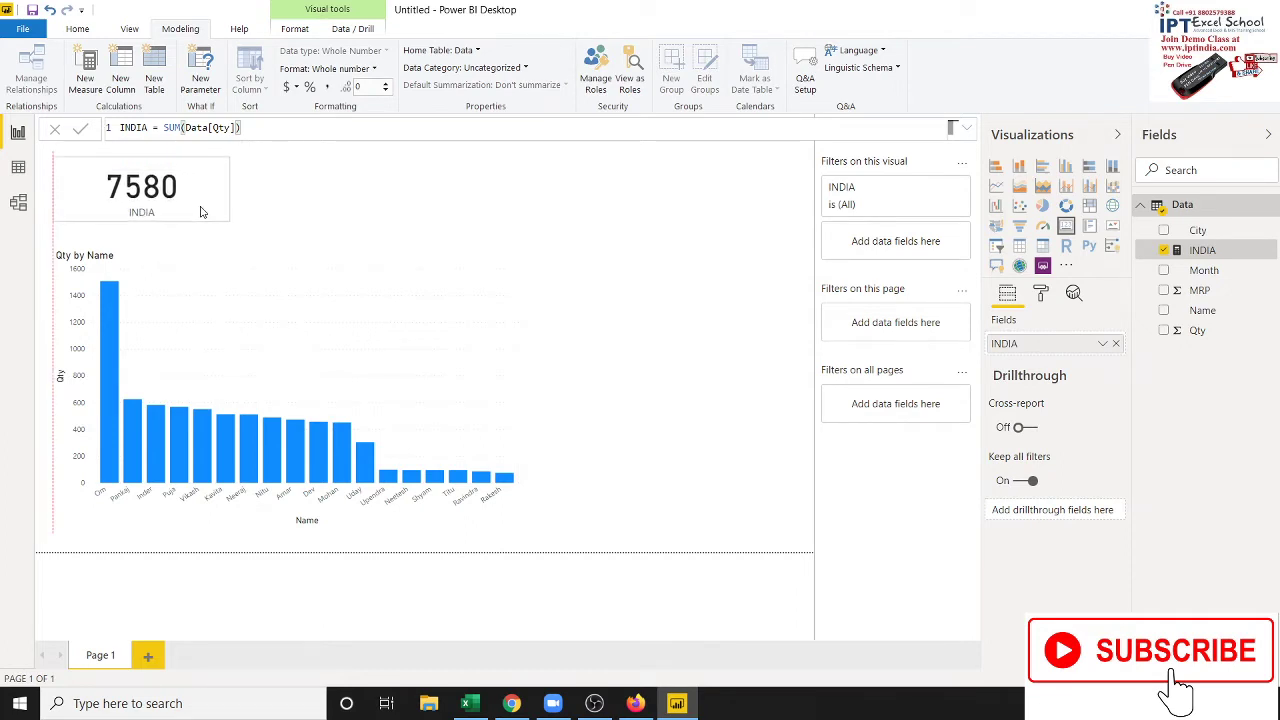
Deselect the INDIA card, glance at Data view, and return to the report page.
click(735, 209)
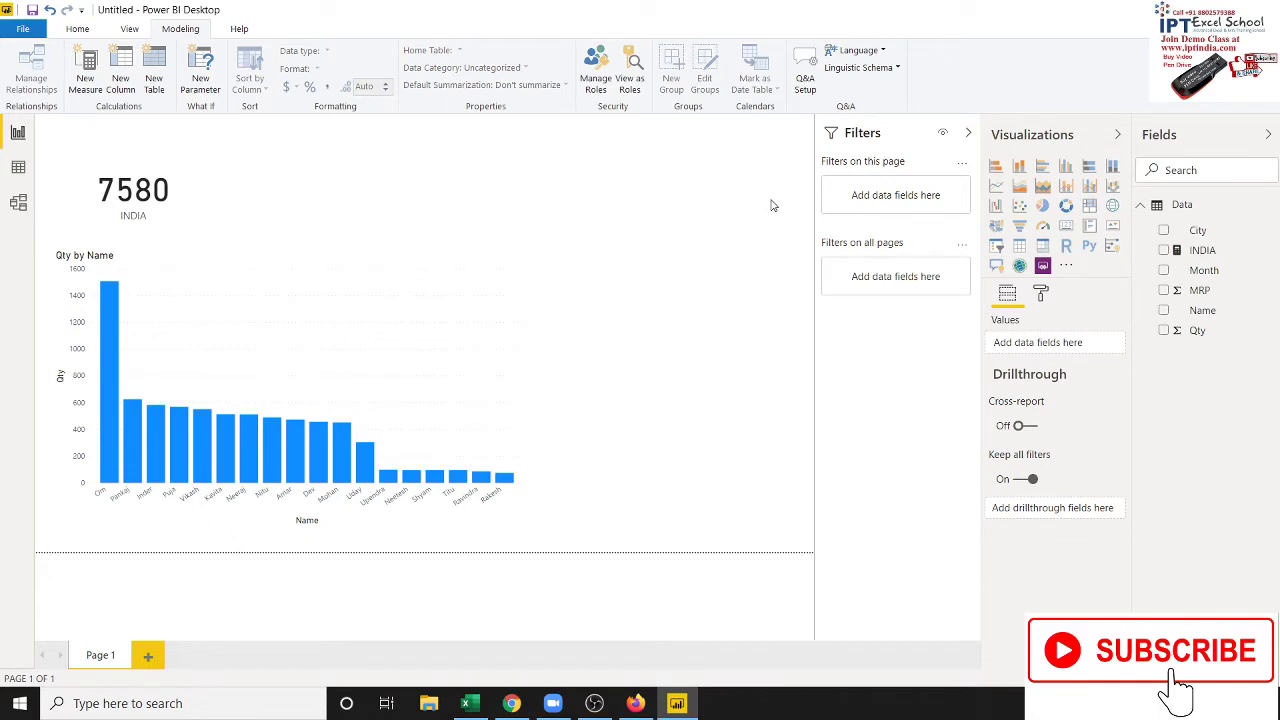
click(18, 167)
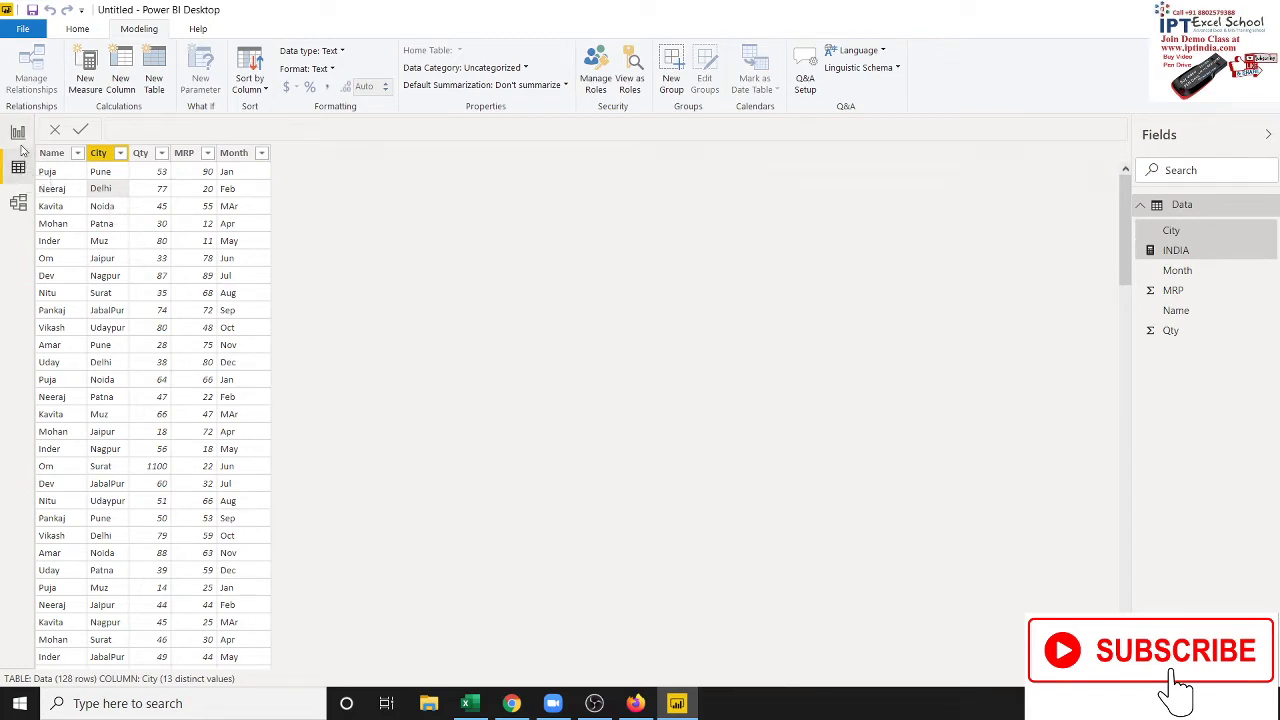
click(20, 148)
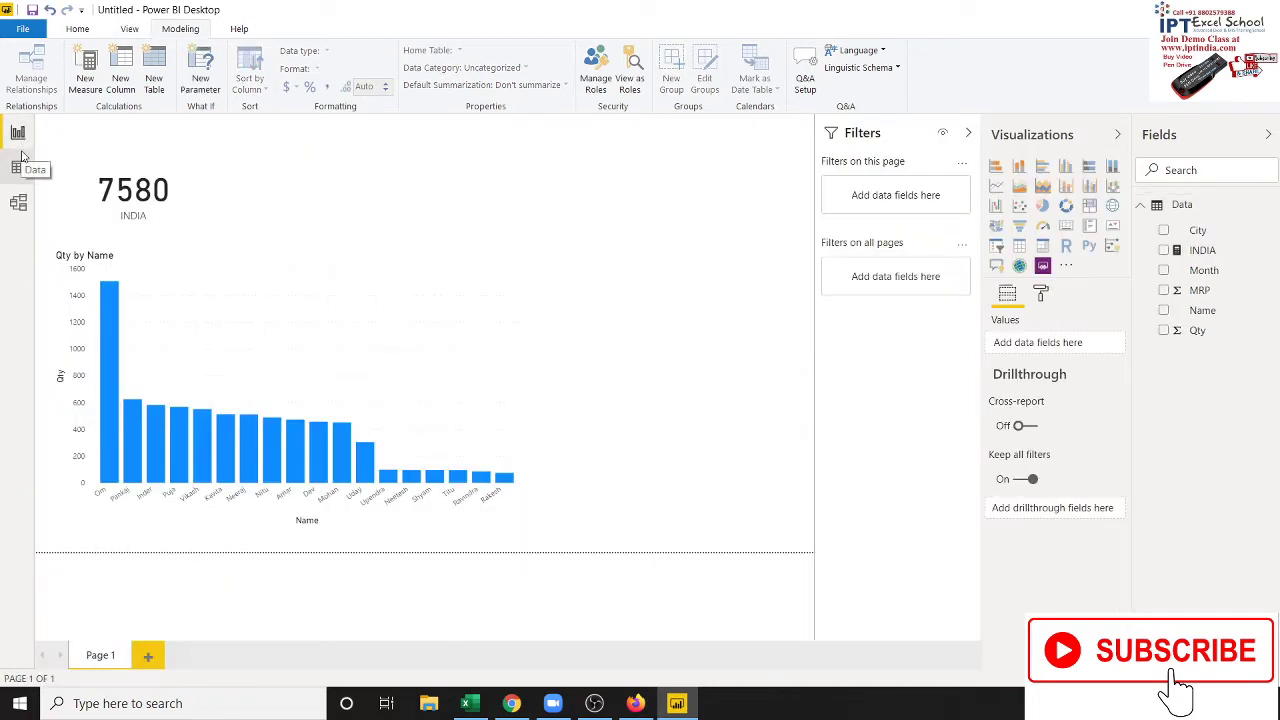
Create the measure DELHI = SUMX(Data, Data[Qty]).
click(88, 80)
double_click(152, 127)
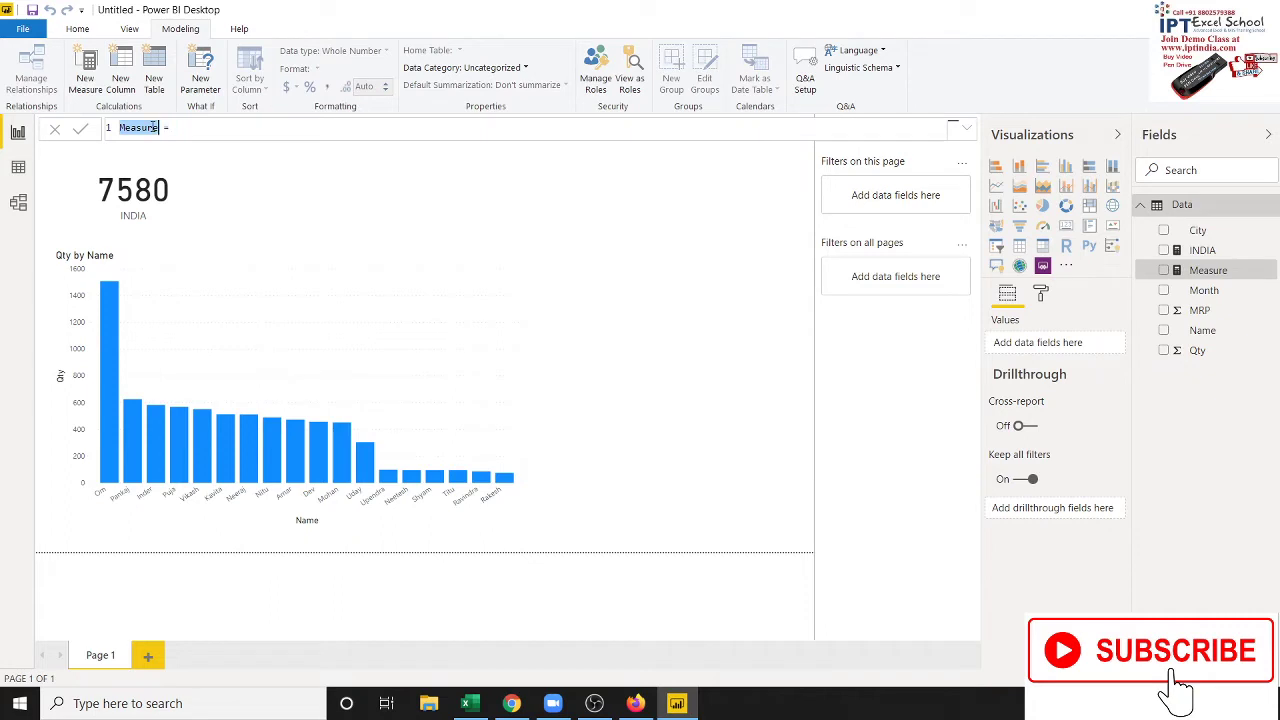
text(DEL)
text(HI =)
text(su)
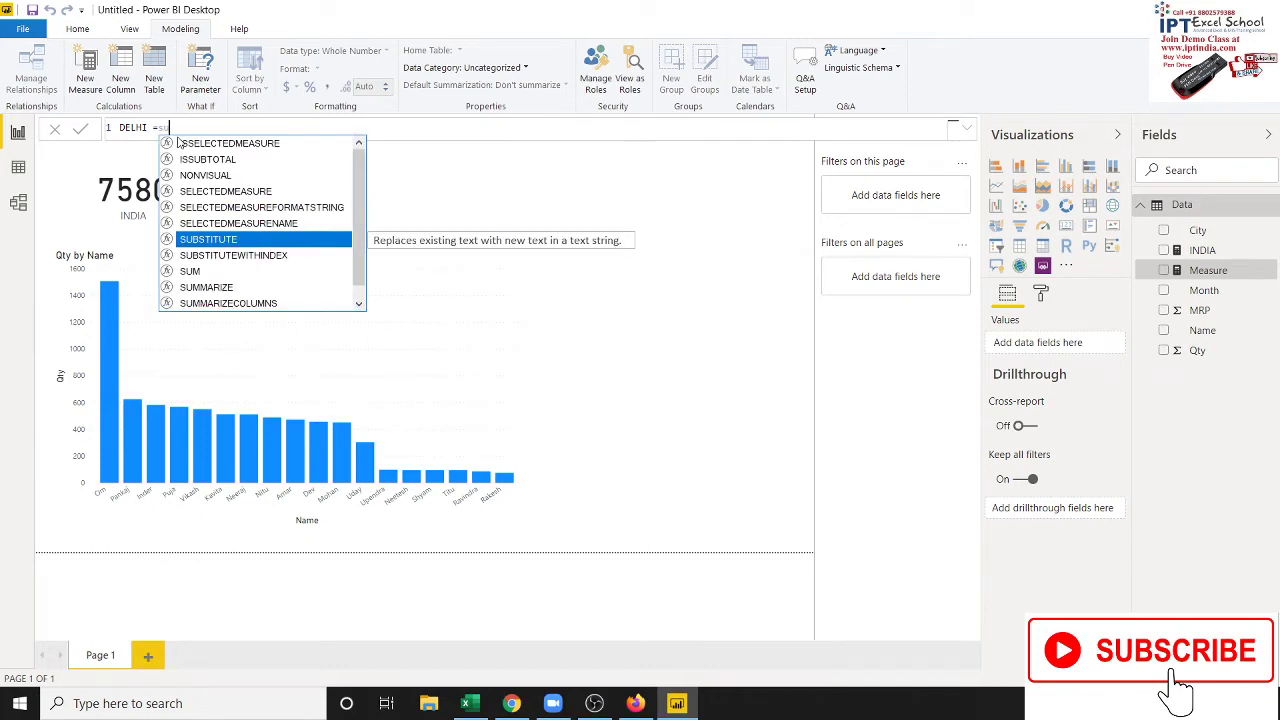
text(m)
key(Down)
key(Down)
key(Down)
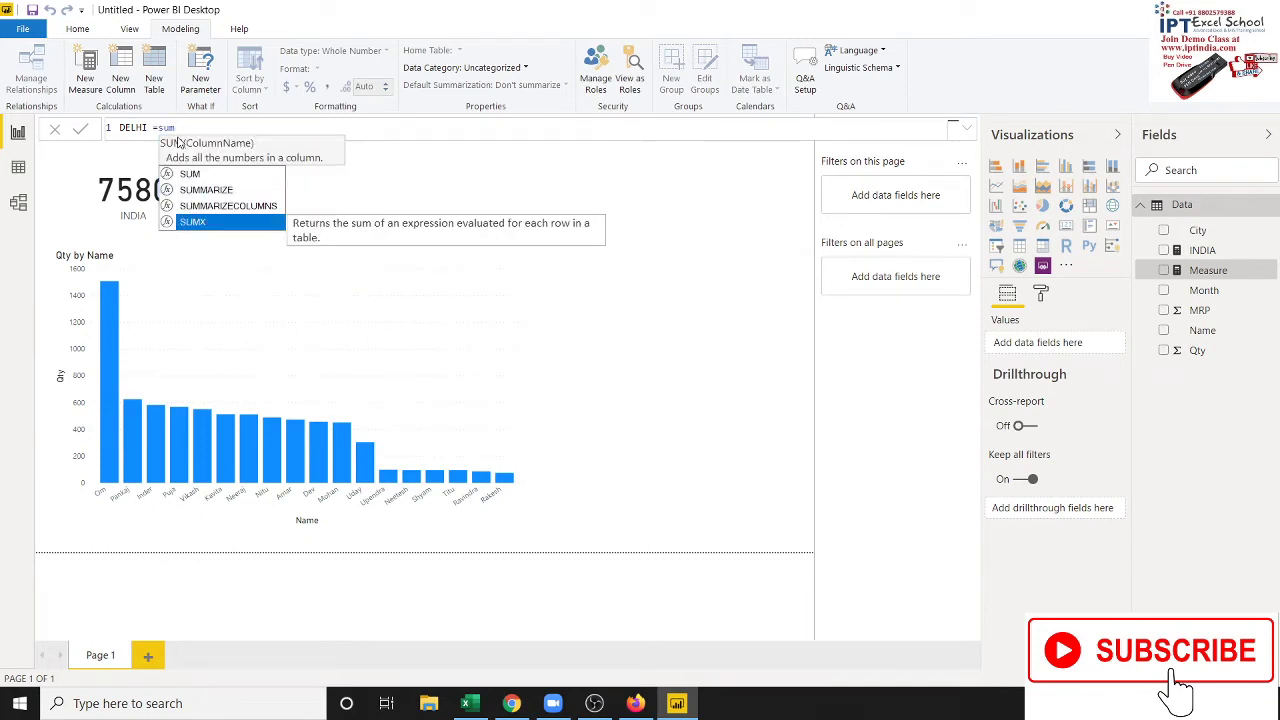
key(Tab)
key(Down)
key(Down)
key(Down)
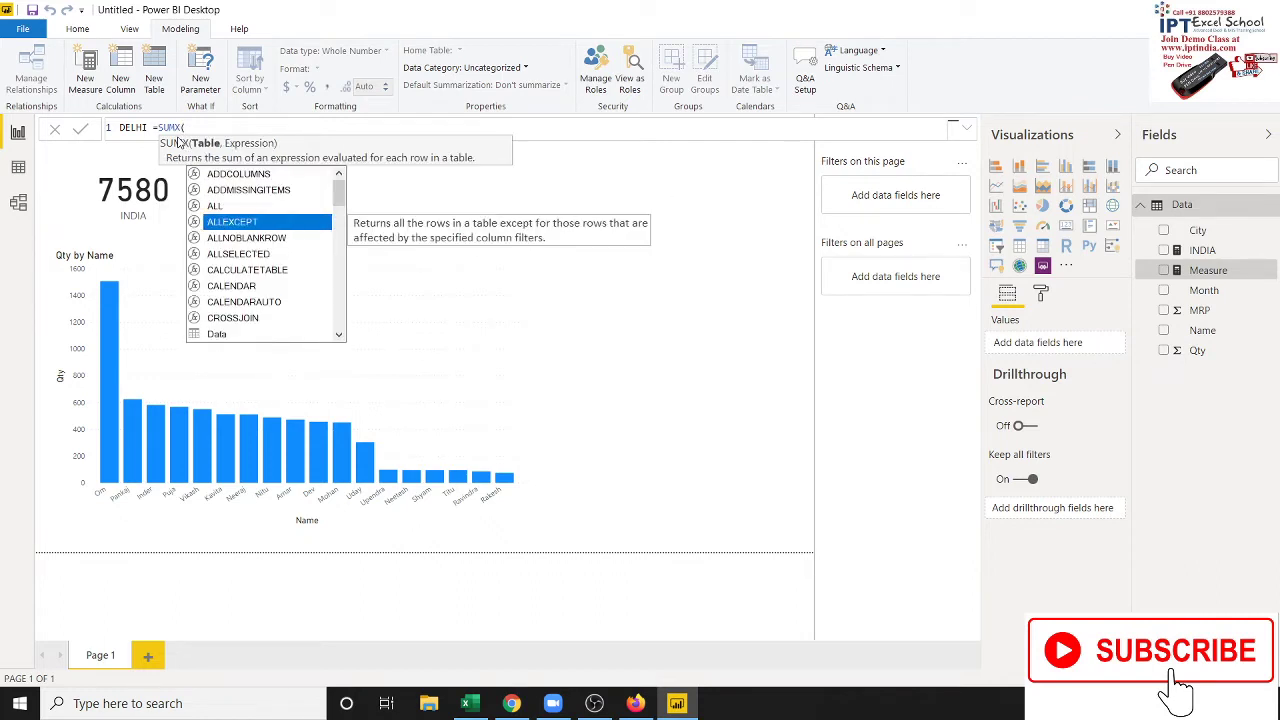
key(Down)
key(Down)
key(Down)
key(Down)
key(Escape)
text(Data)
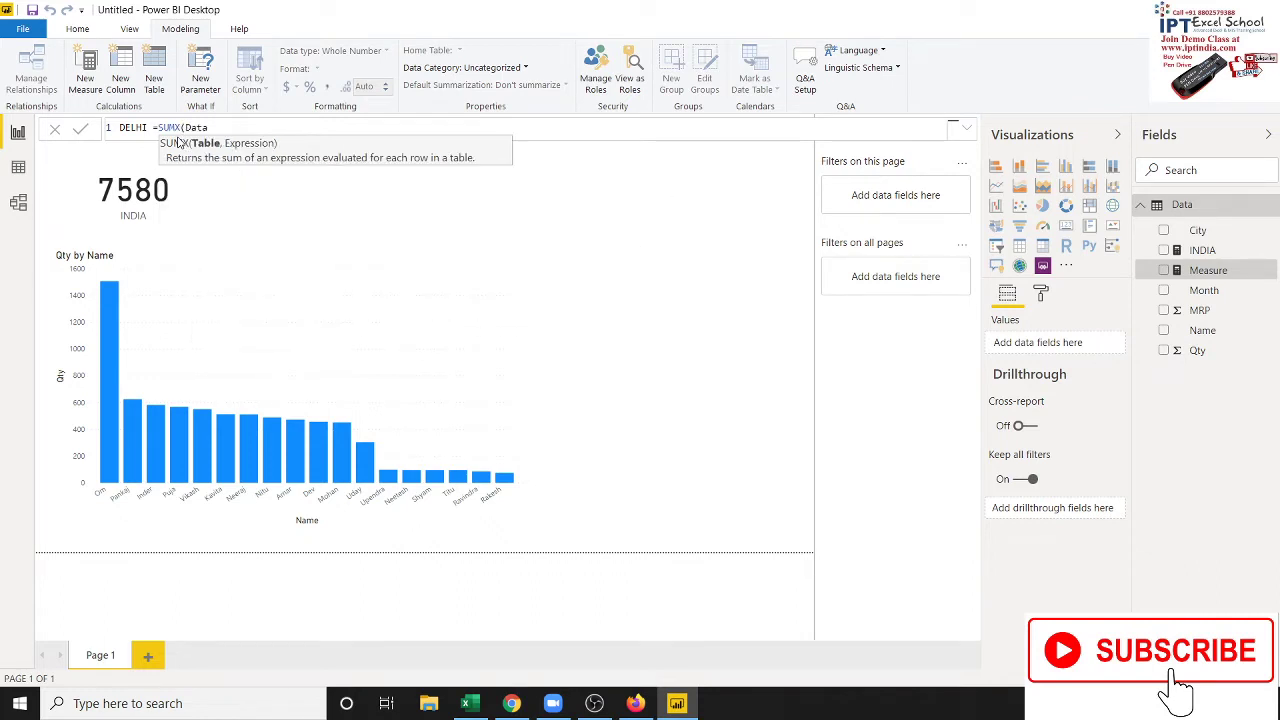
text(,)
text(Q)
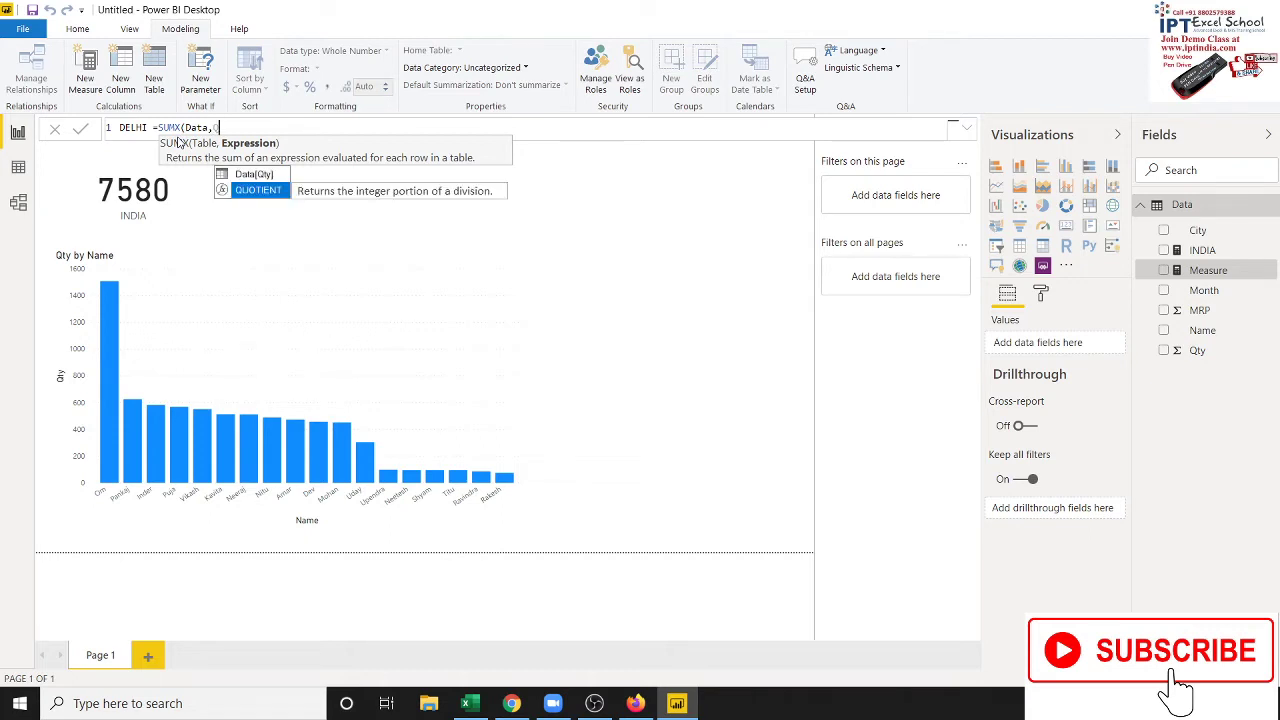
key(Up)
key(Tab)
text())
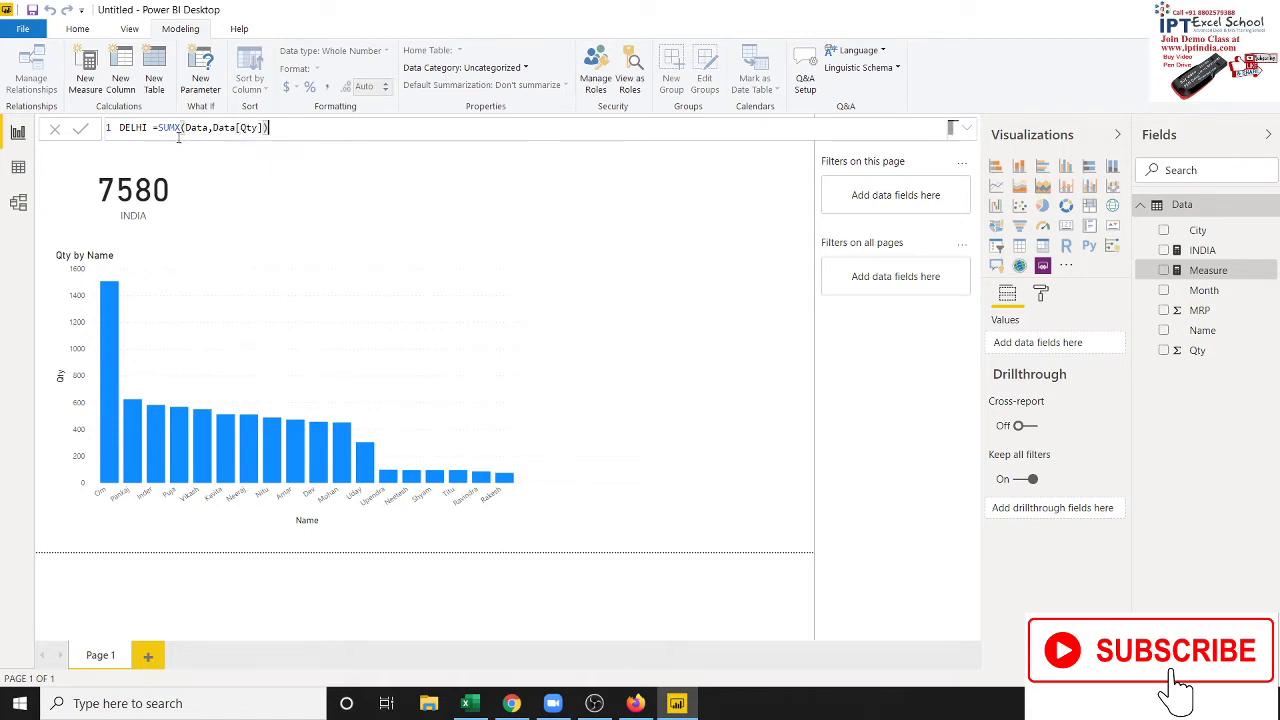
key(Return)
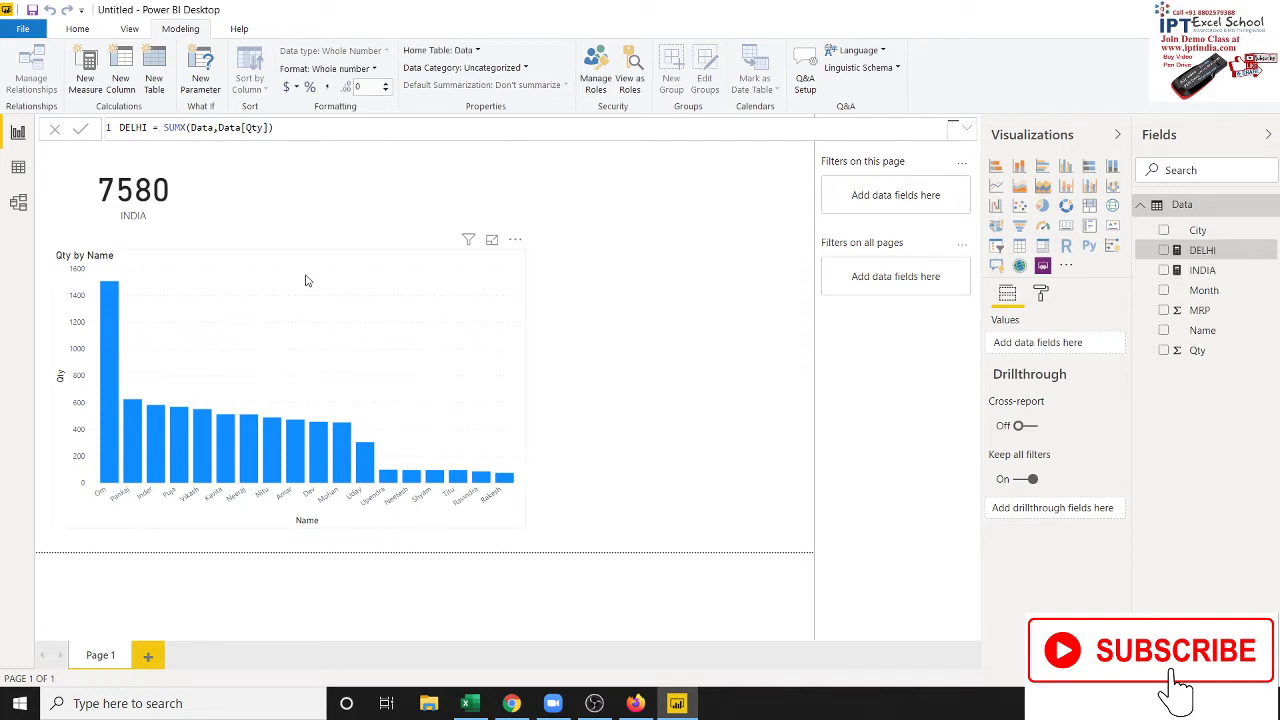
Add a Card visual at the page's upper right showing the DELHI measure.
click(1066, 226)
drag(424, 179, 696, 170)
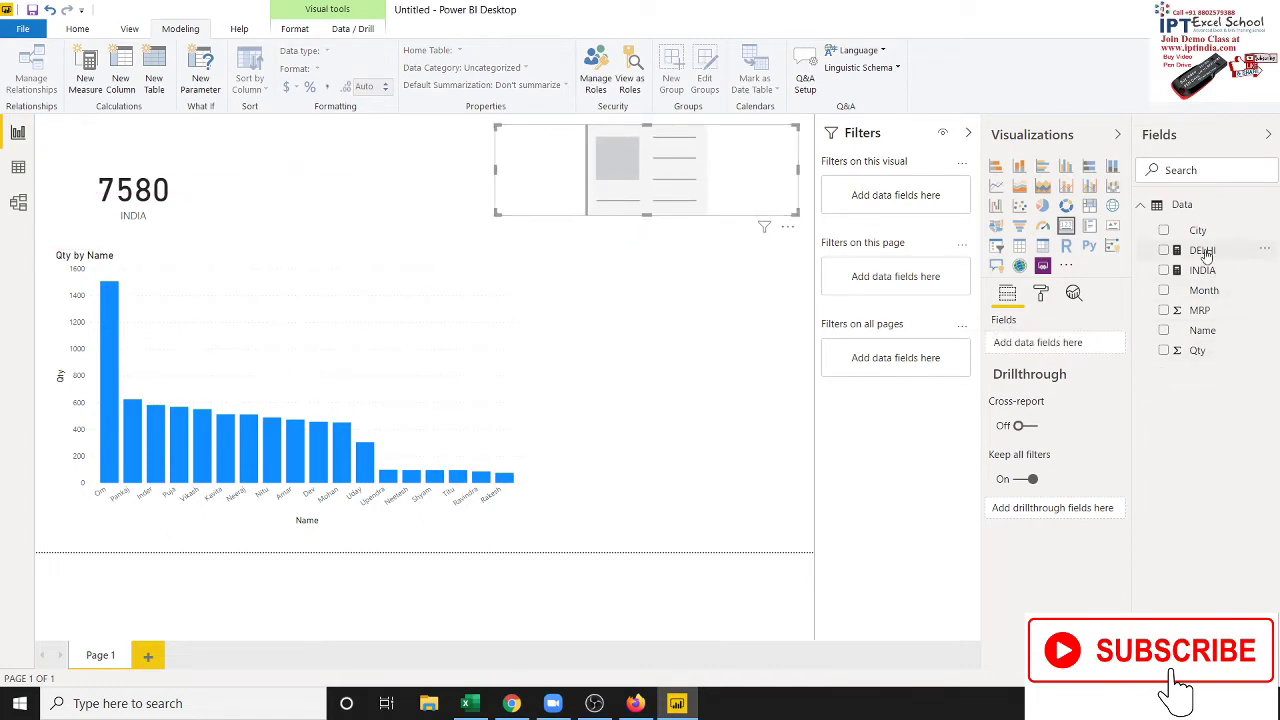
drag(1202, 250, 650, 160)
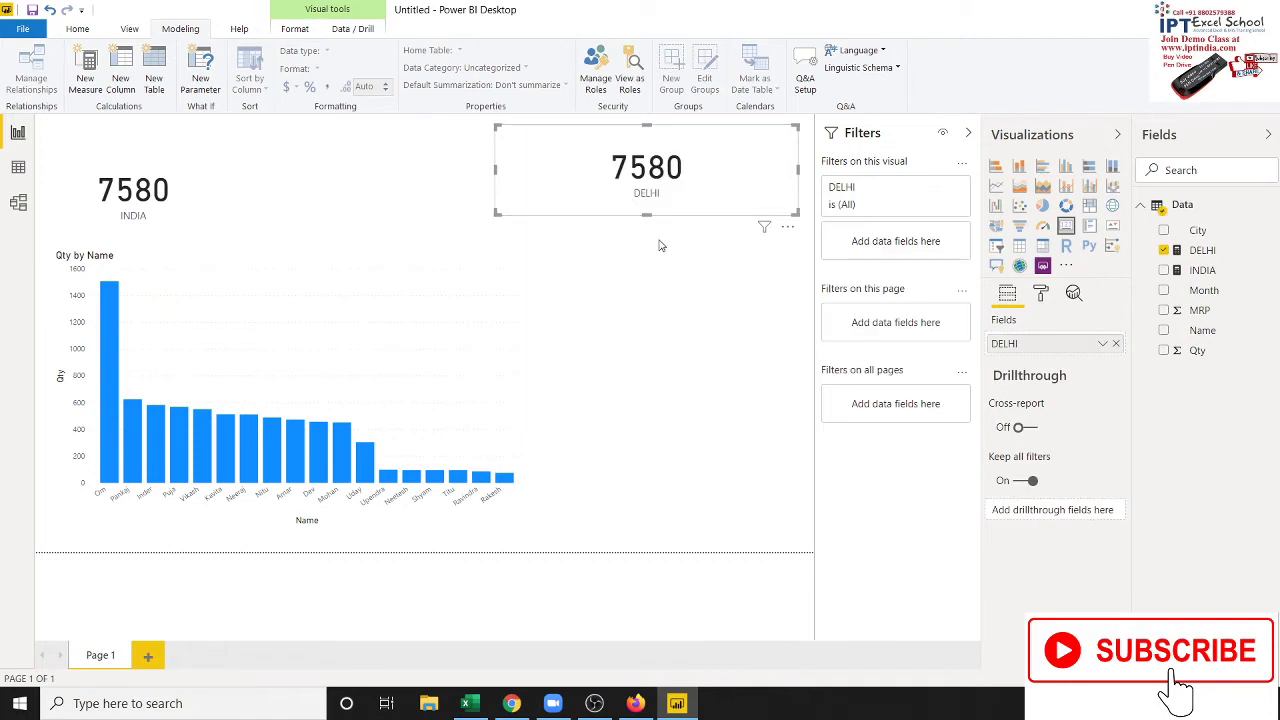
Change DELHI to SUMX(FILTER(Data, Data[City]="Delhi"), Data[Qty]) so its card reads 867.
click(1205, 251)
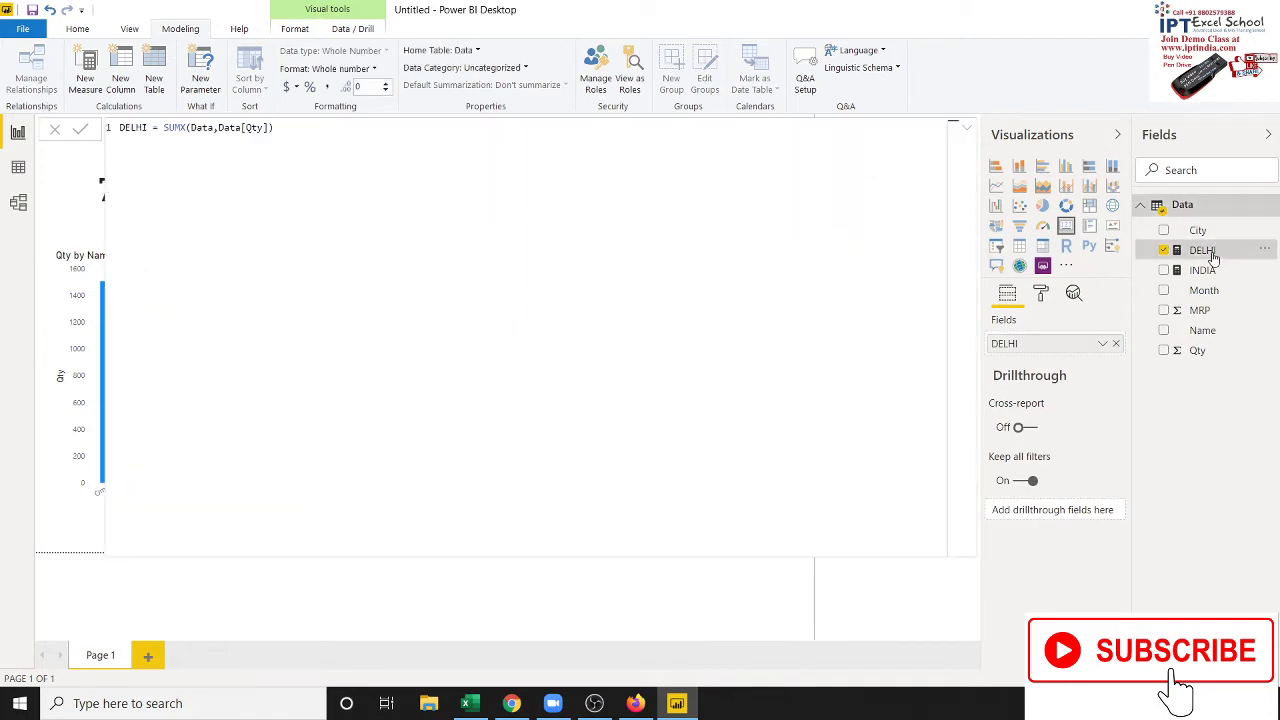
click(268, 128)
key(BackSpace)
key(BackSpace)
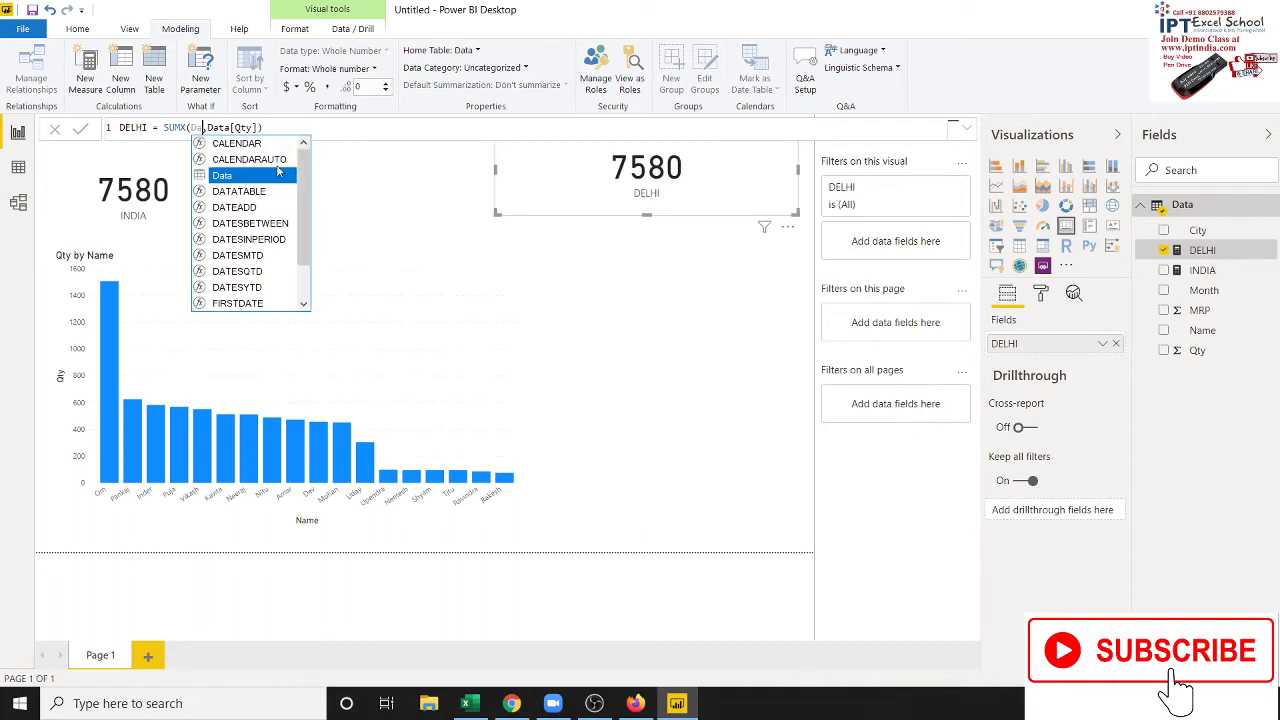
key(BackSpace)
key(BackSpace)
text(fi)
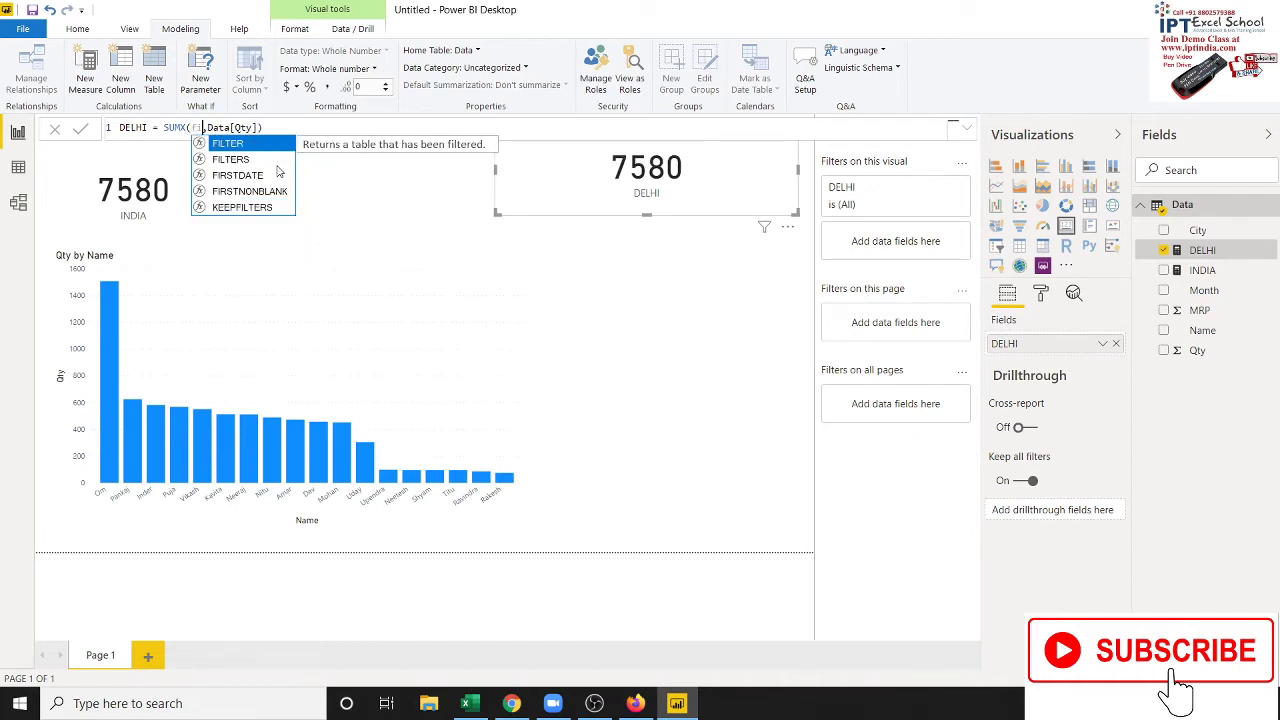
text(l)
key(Tab)
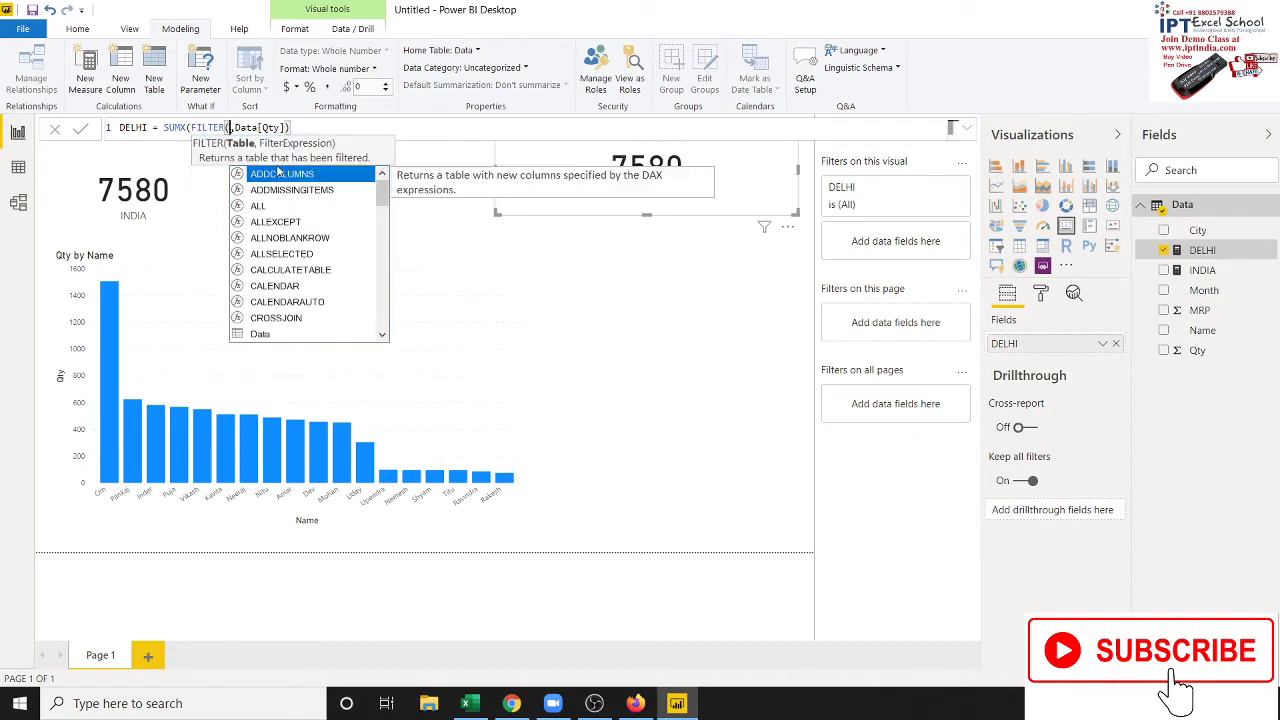
key(Down)
key(Down)
key(Down)
key(Down)
key(Down)
key(Down)
key(Down)
key(Down)
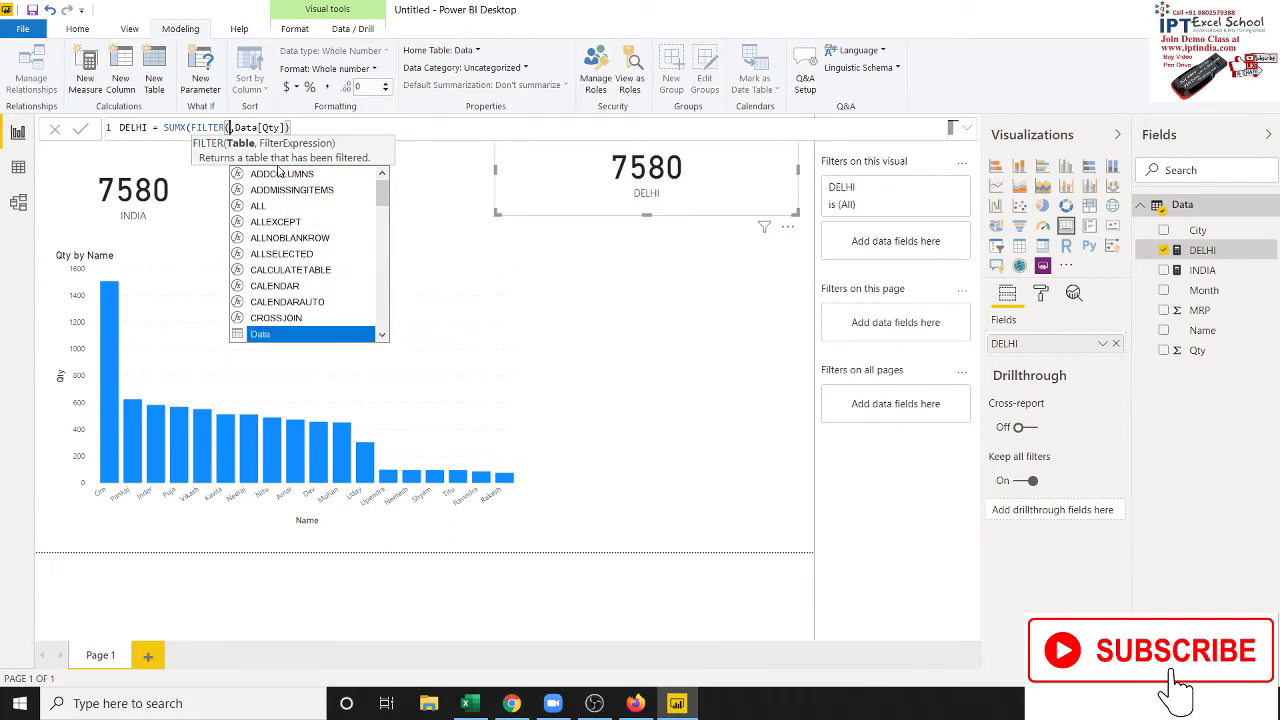
key(Tab)
text(,)
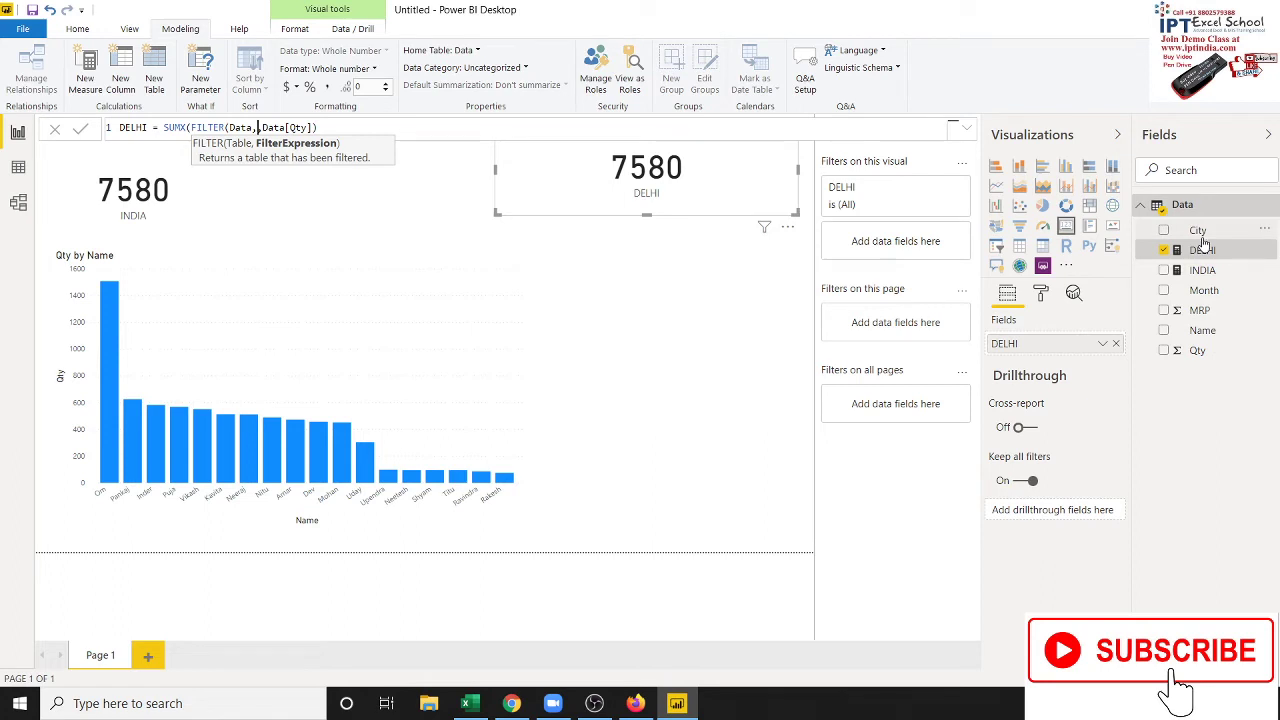
text(ci)
key(Tab)
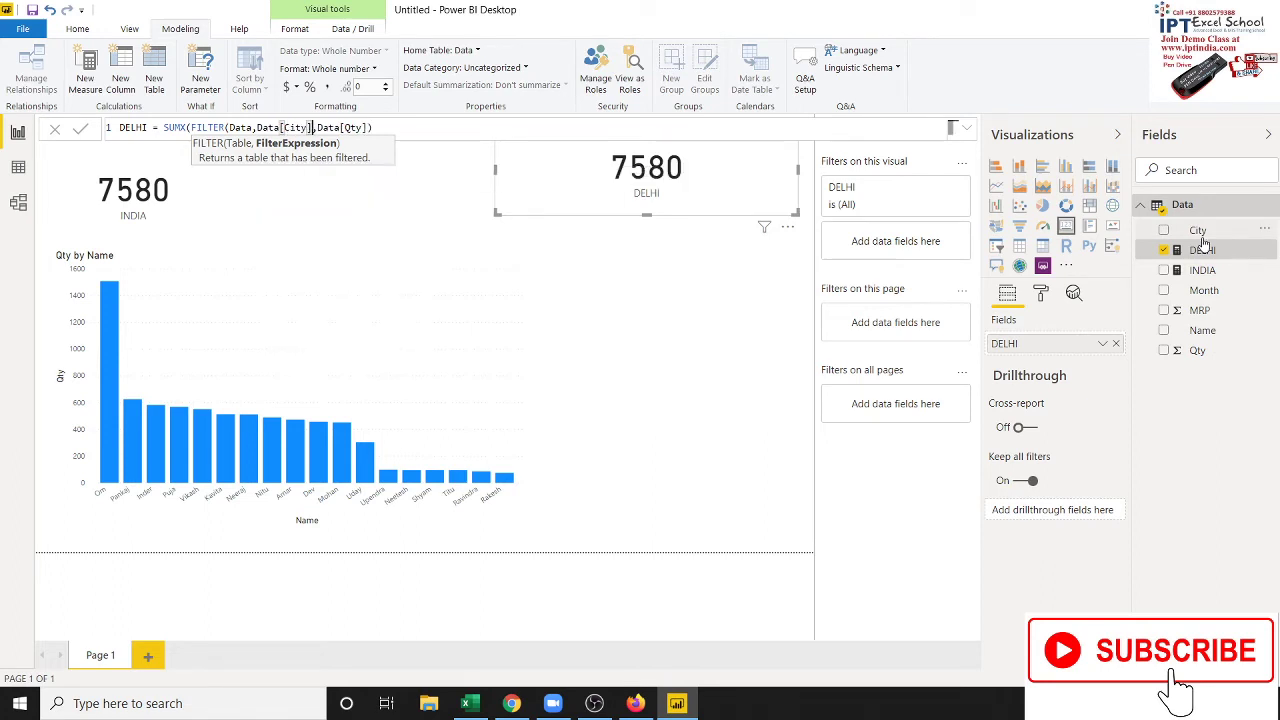
text(="D)
text(elhi")
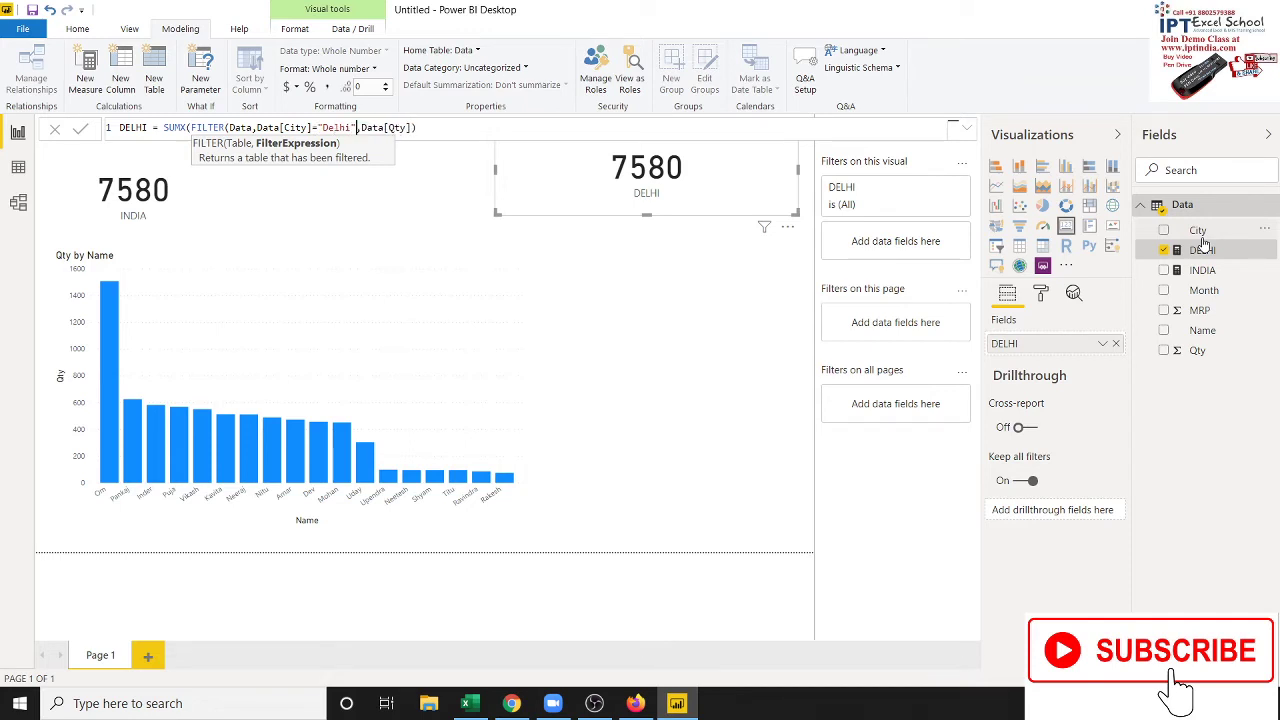
text())
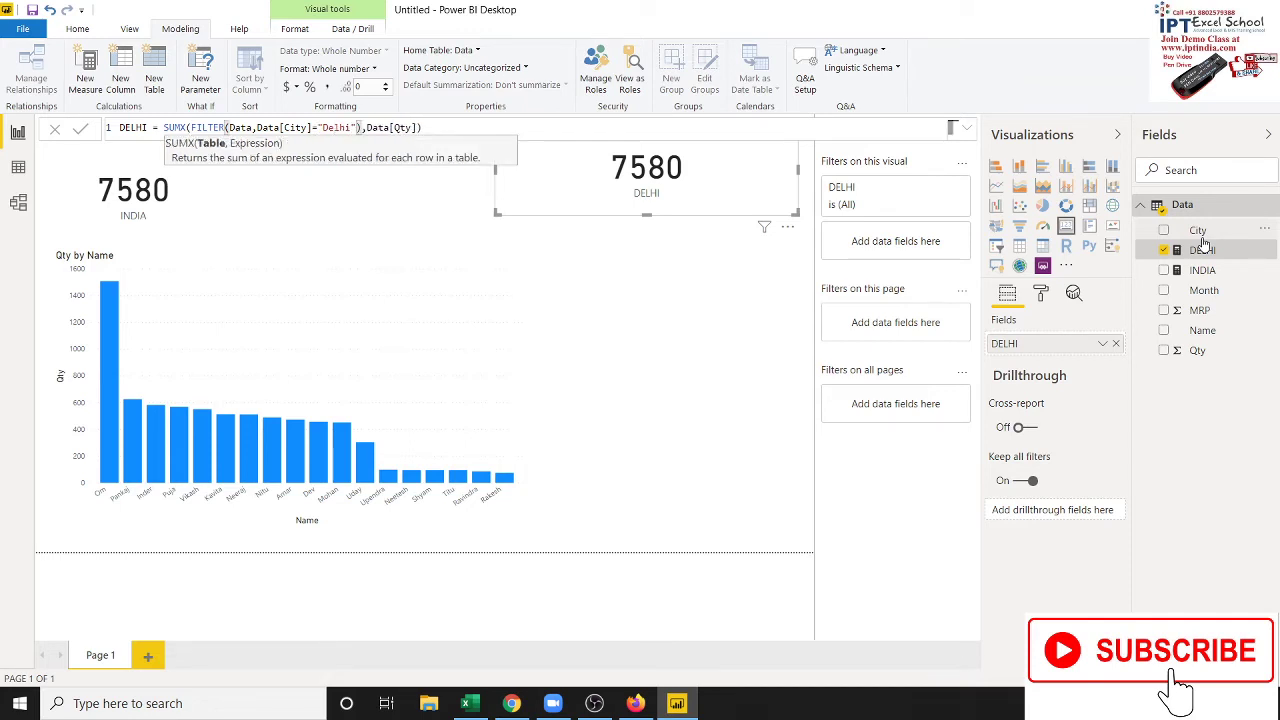
key(Return)
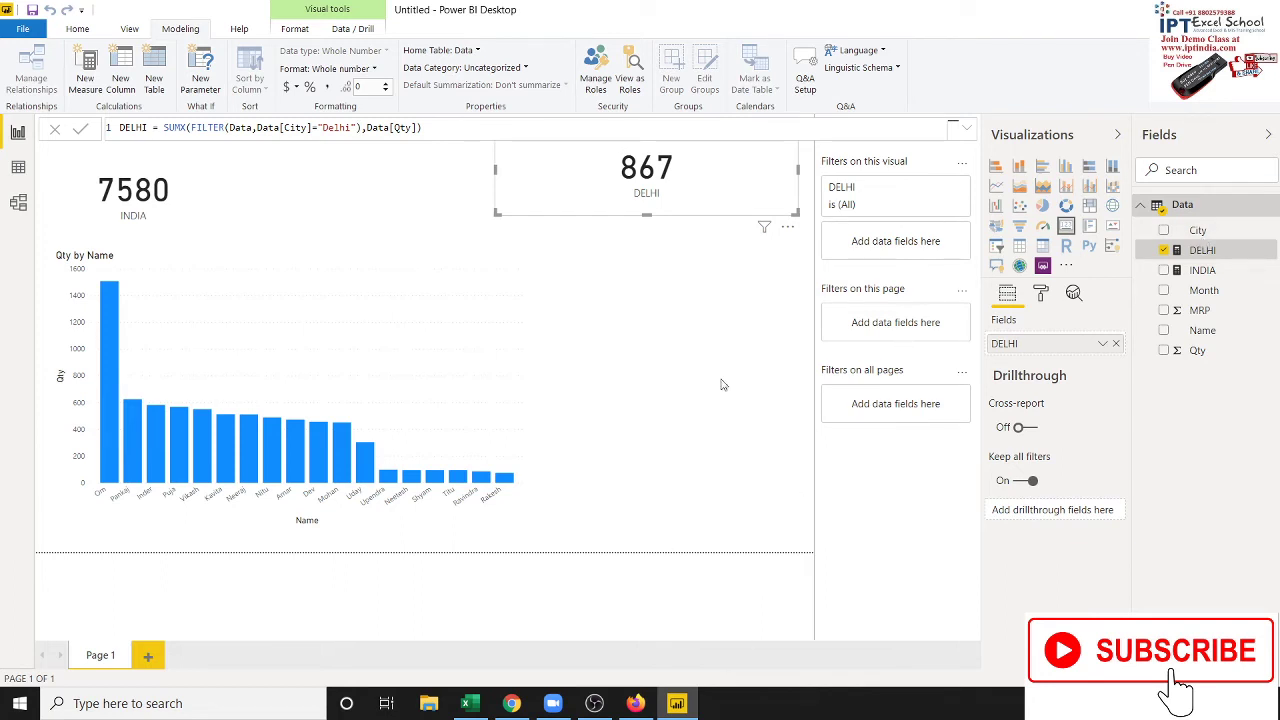
Move the DELHI 867 card to the right and narrow it from its left edge.
click(677, 358)
drag(672, 203, 692, 216)
drag(804, 247, 773, 231)
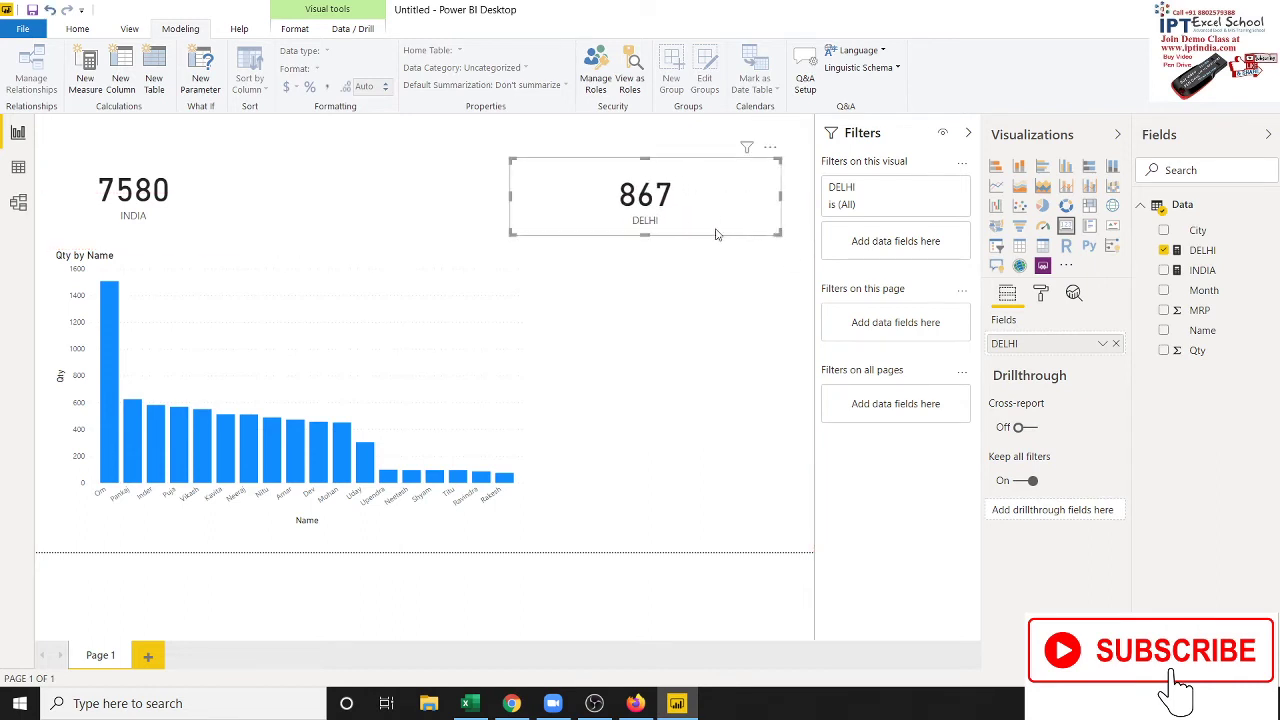
click(715, 300)
drag(705, 219, 722, 222)
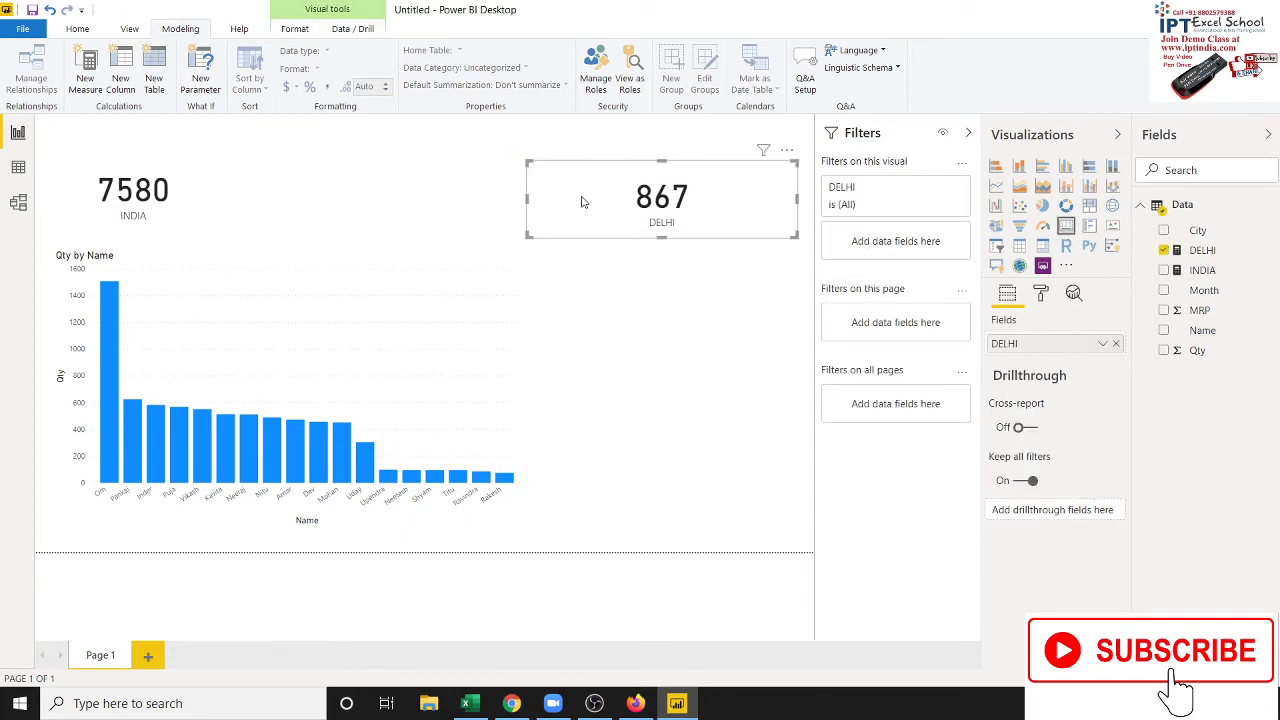
drag(527, 199, 694, 200)
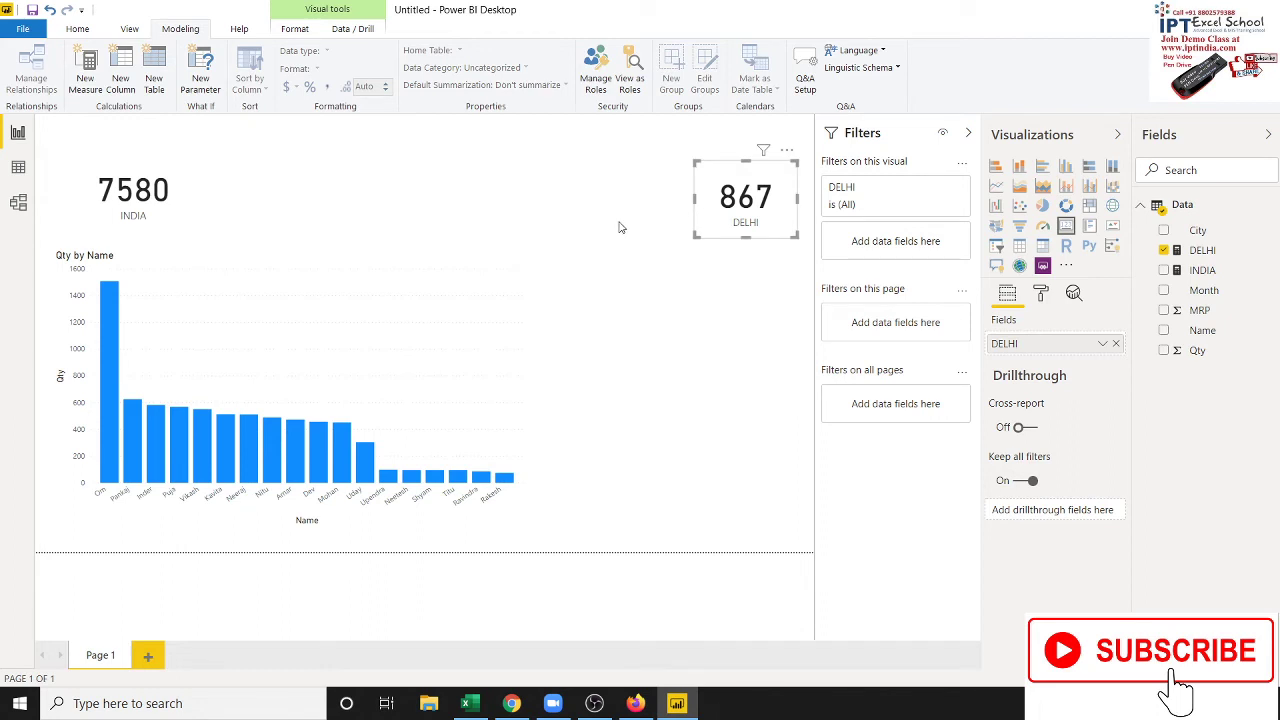
Narrow the INDIA 7580 card from its right edge.
click(619, 228)
click(194, 196)
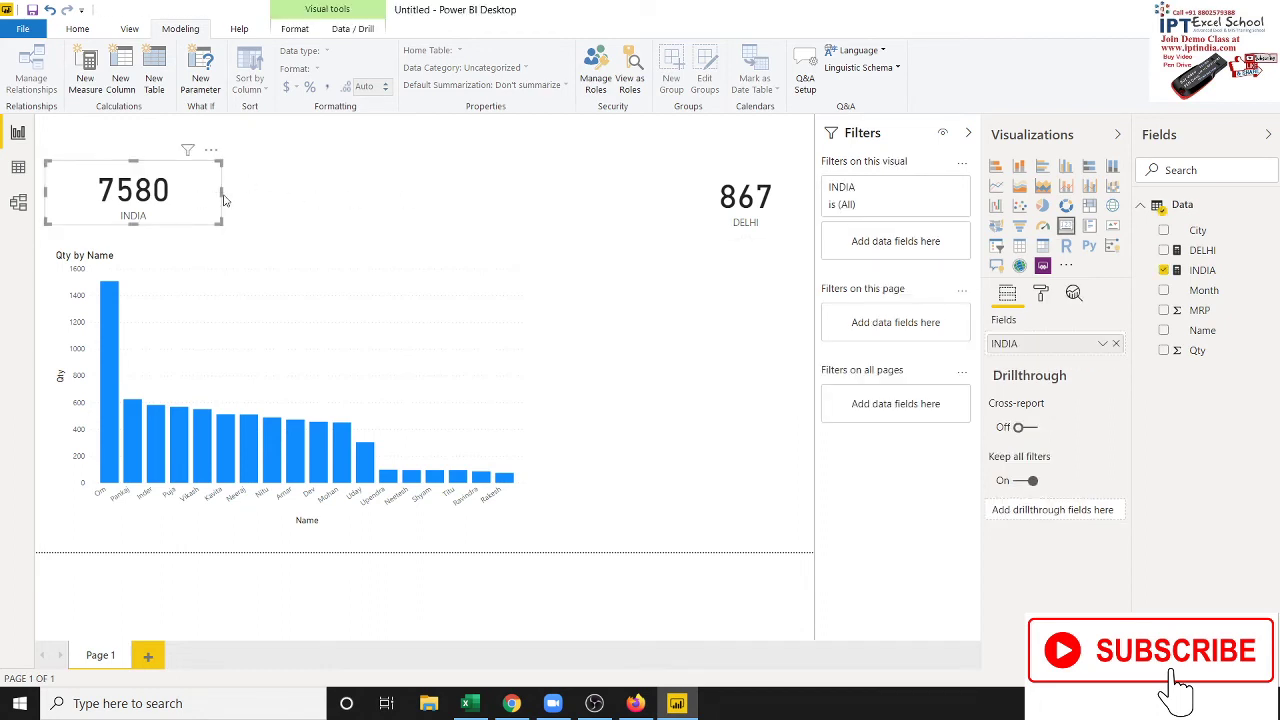
drag(224, 200, 167, 204)
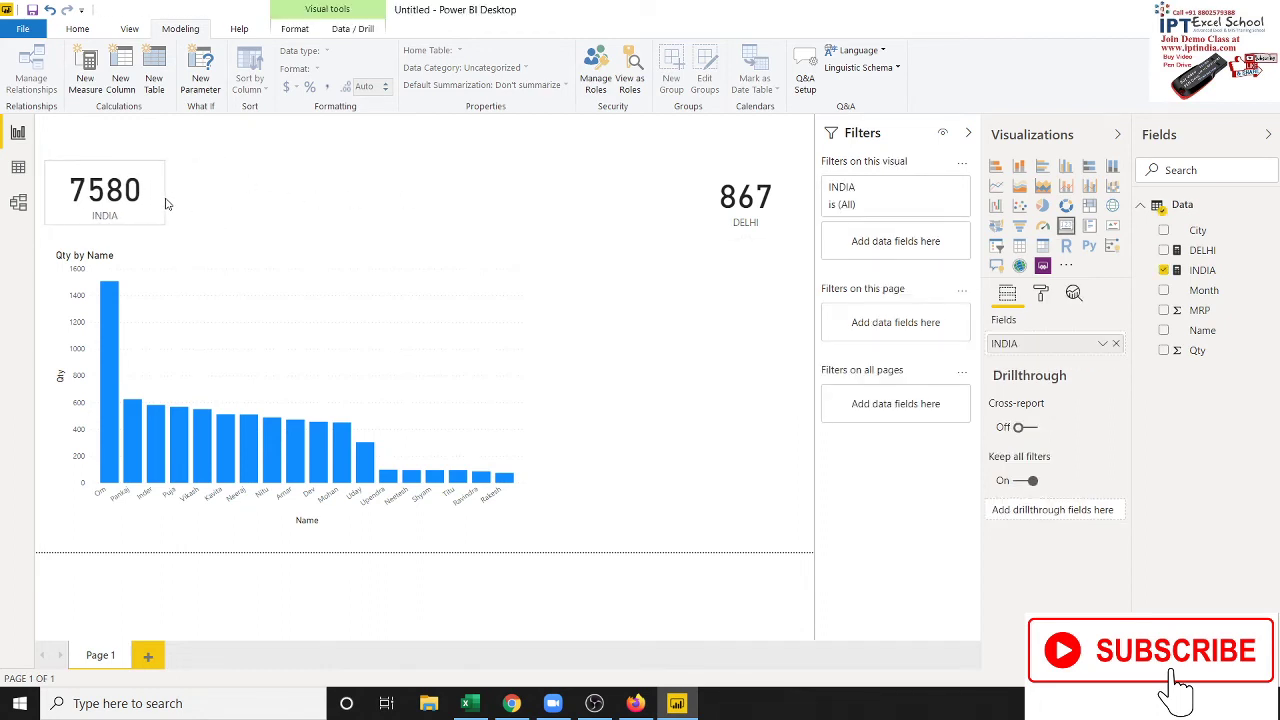
click(370, 246)
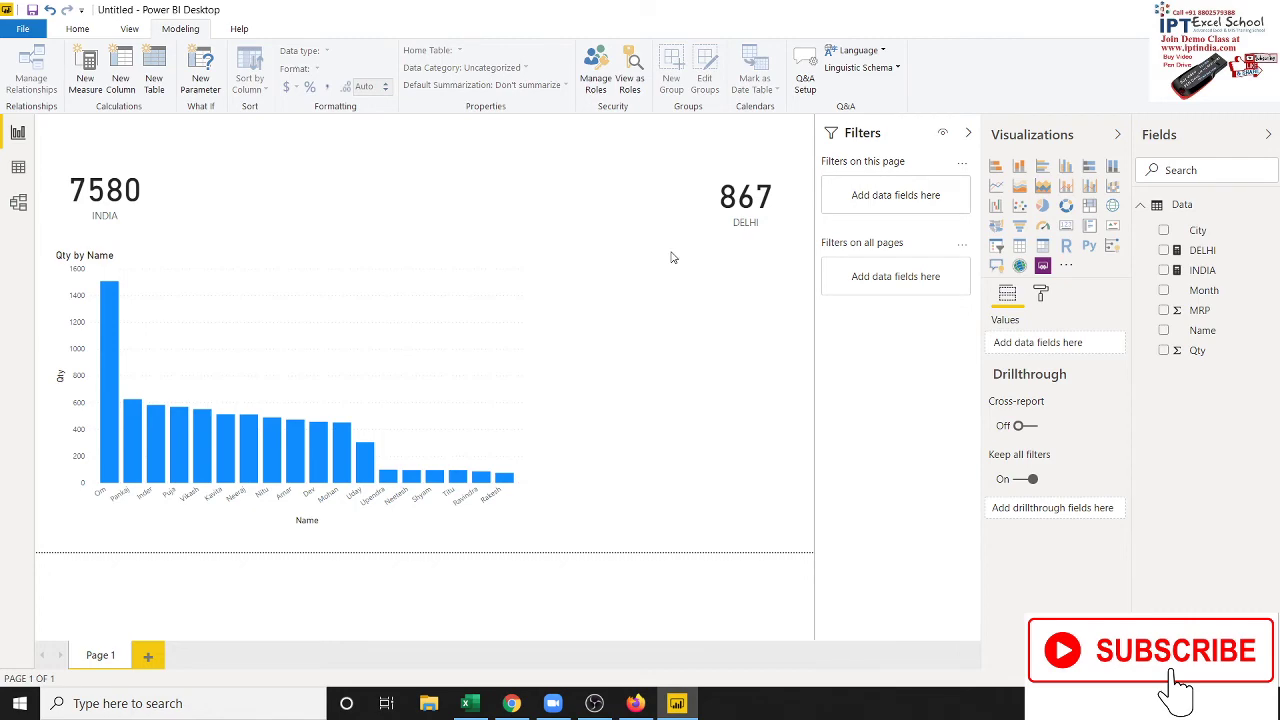
Minimize Power BI Desktop with Win+D to show the Windows desktop.
key(super+d)
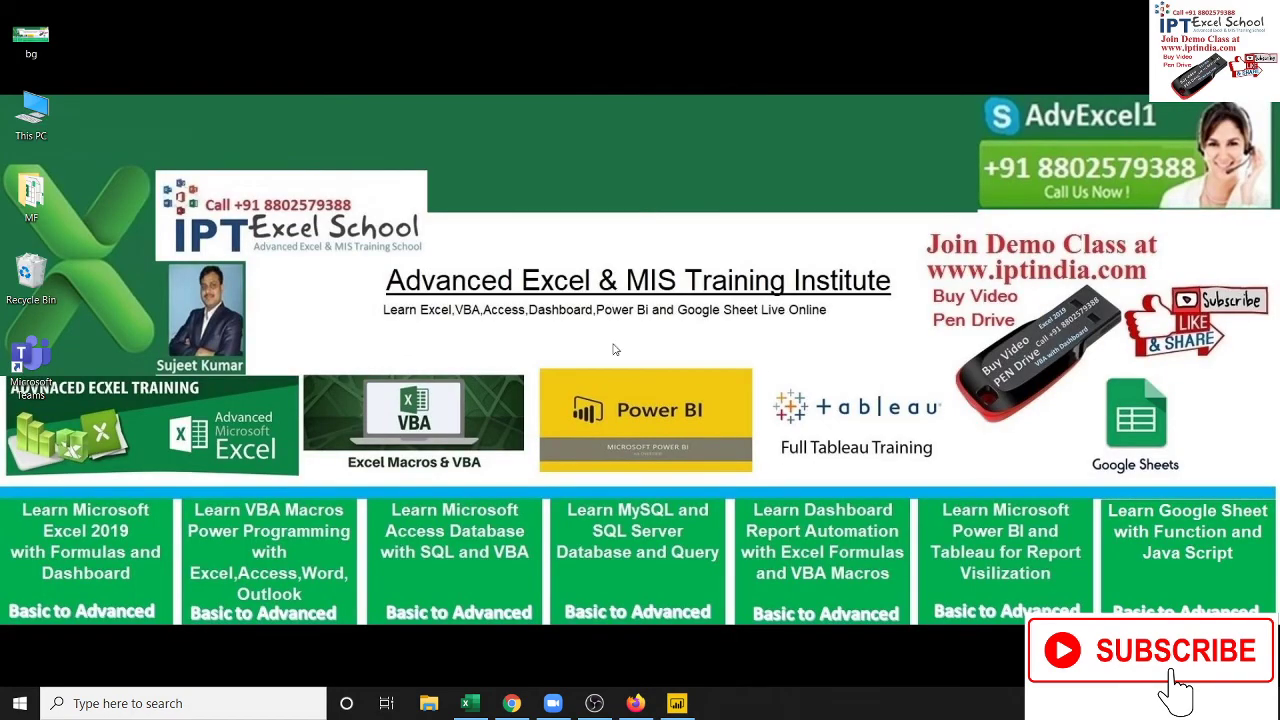
mouse_move(385, 255)
mouse_down()
mouse_move(728, 313)
mouse_move(895, 321)
mouse_up()
In YouTube Studio in Chrome, search the channel's videos for 'iptind'.
click(511, 703)
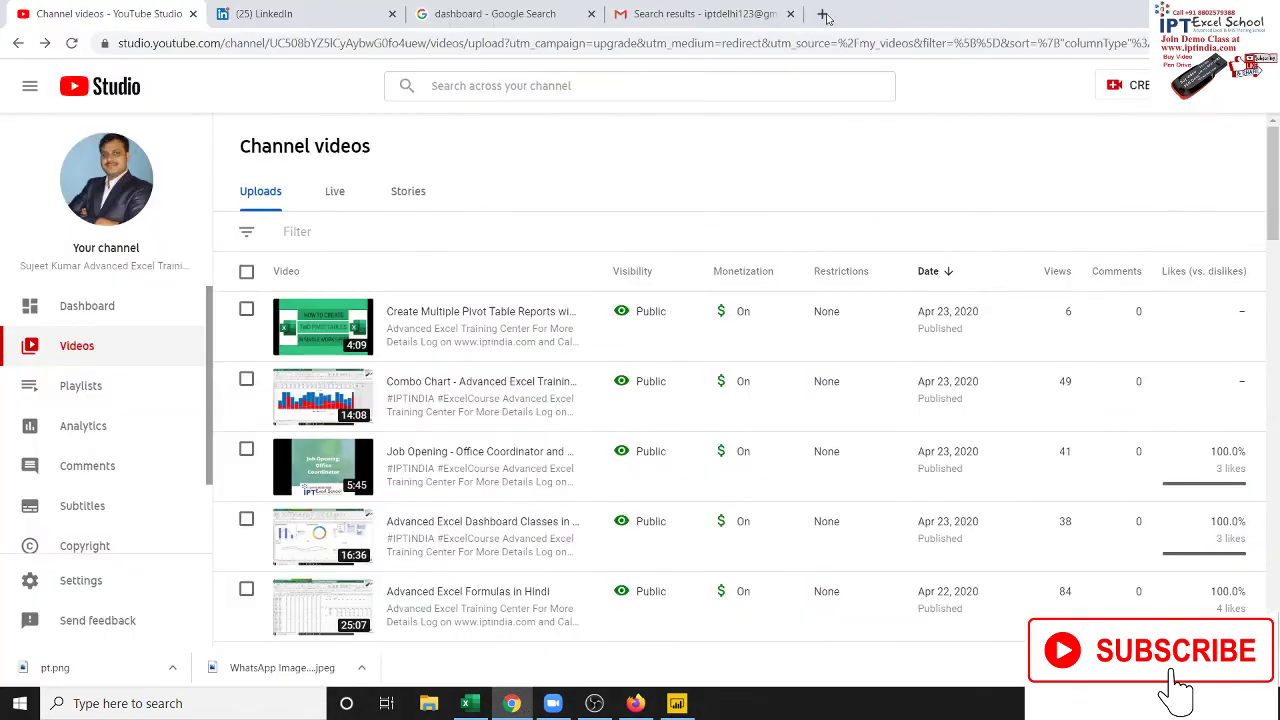
click(788, 89)
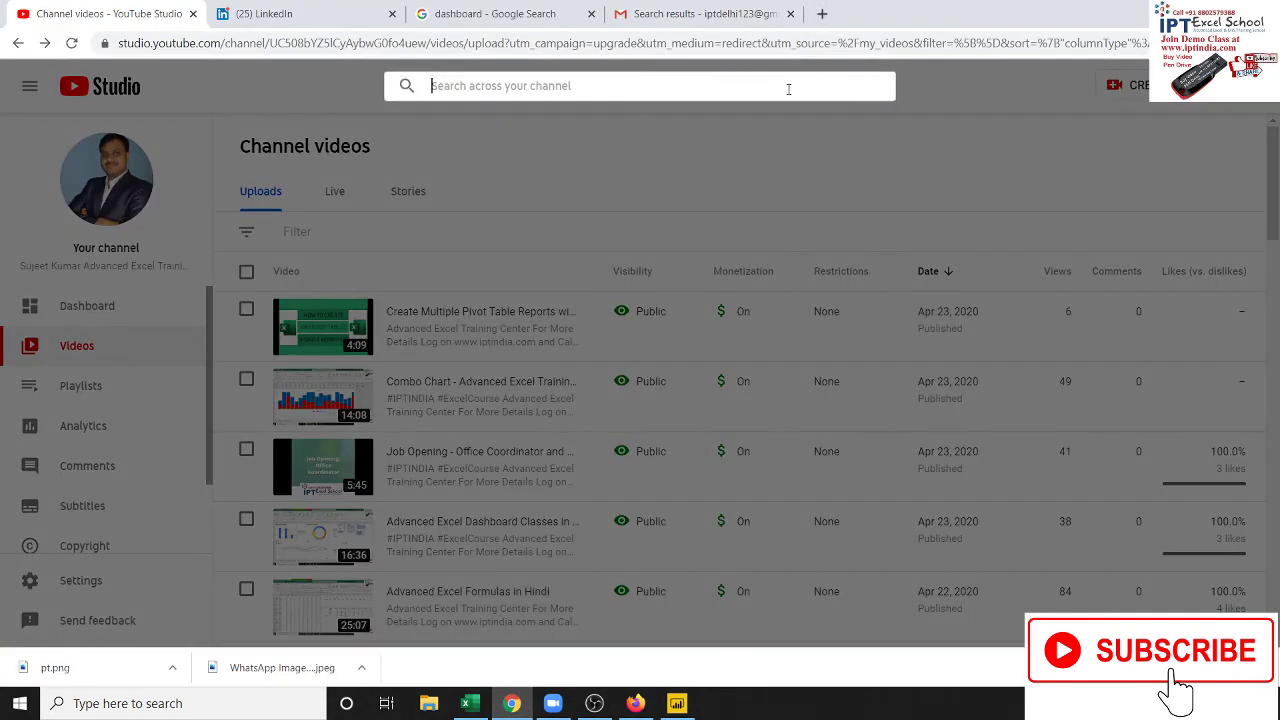
text(ipt)
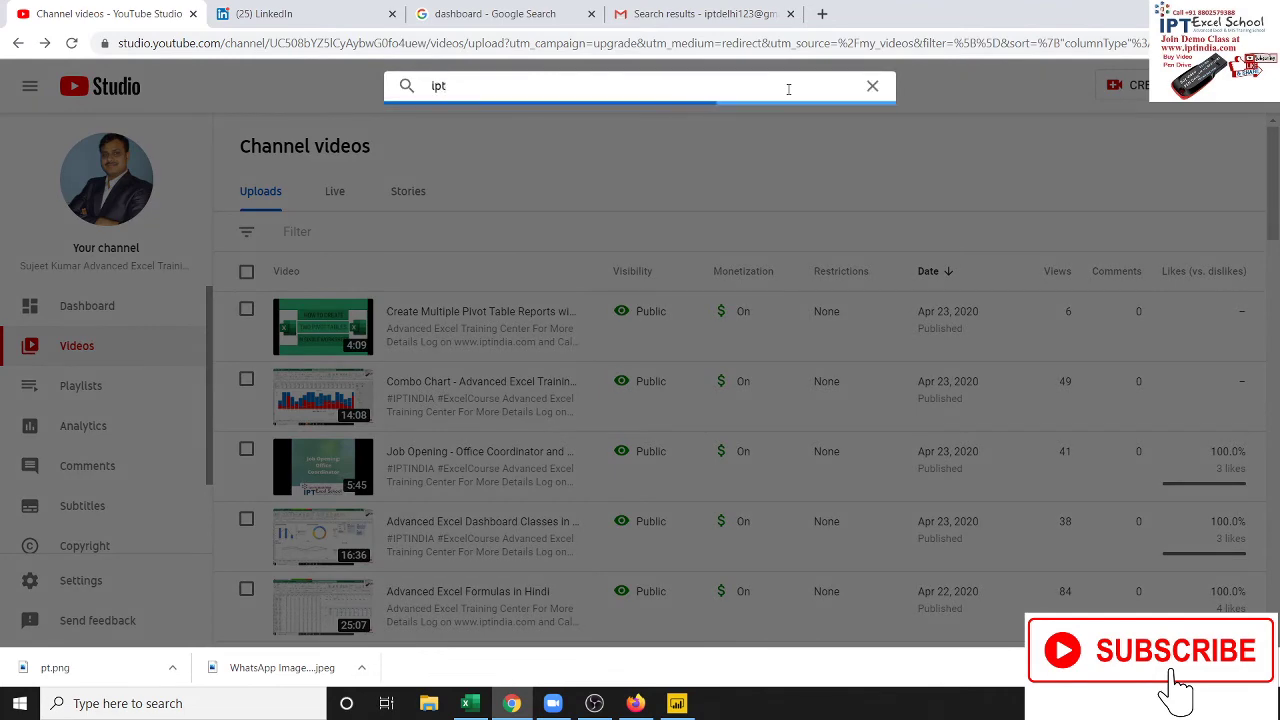
text(indi)
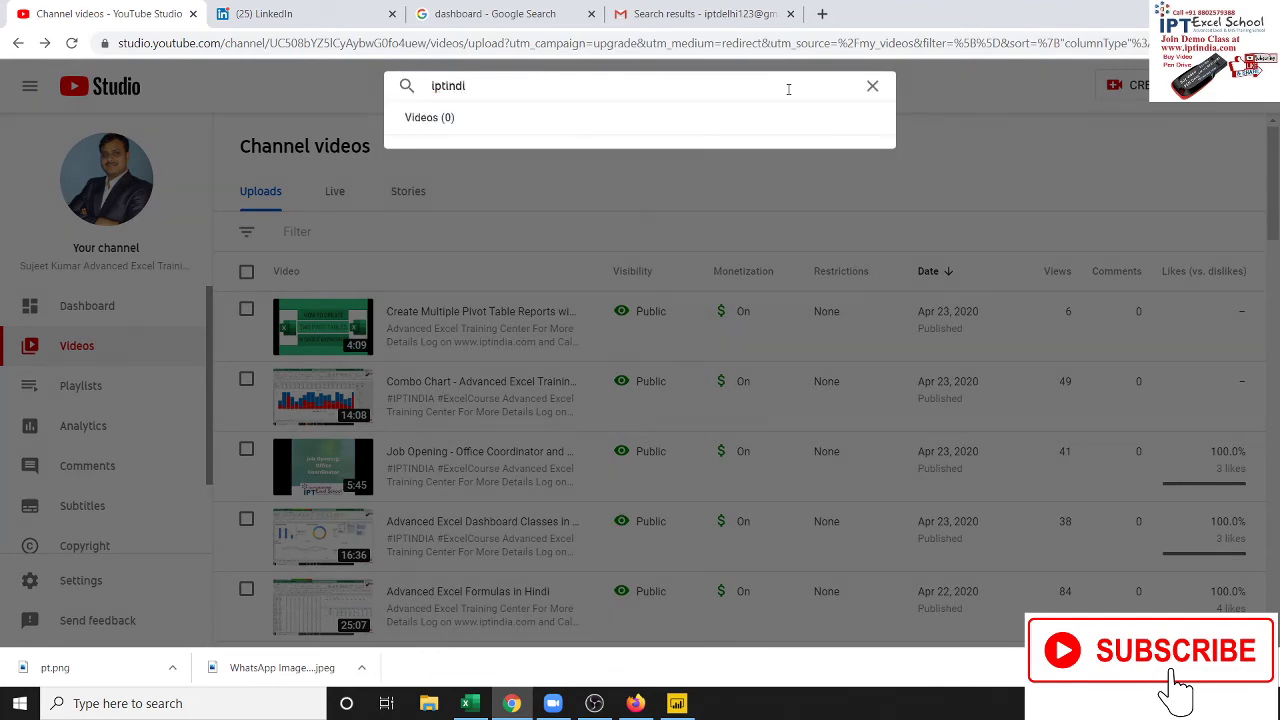
key(Escape)
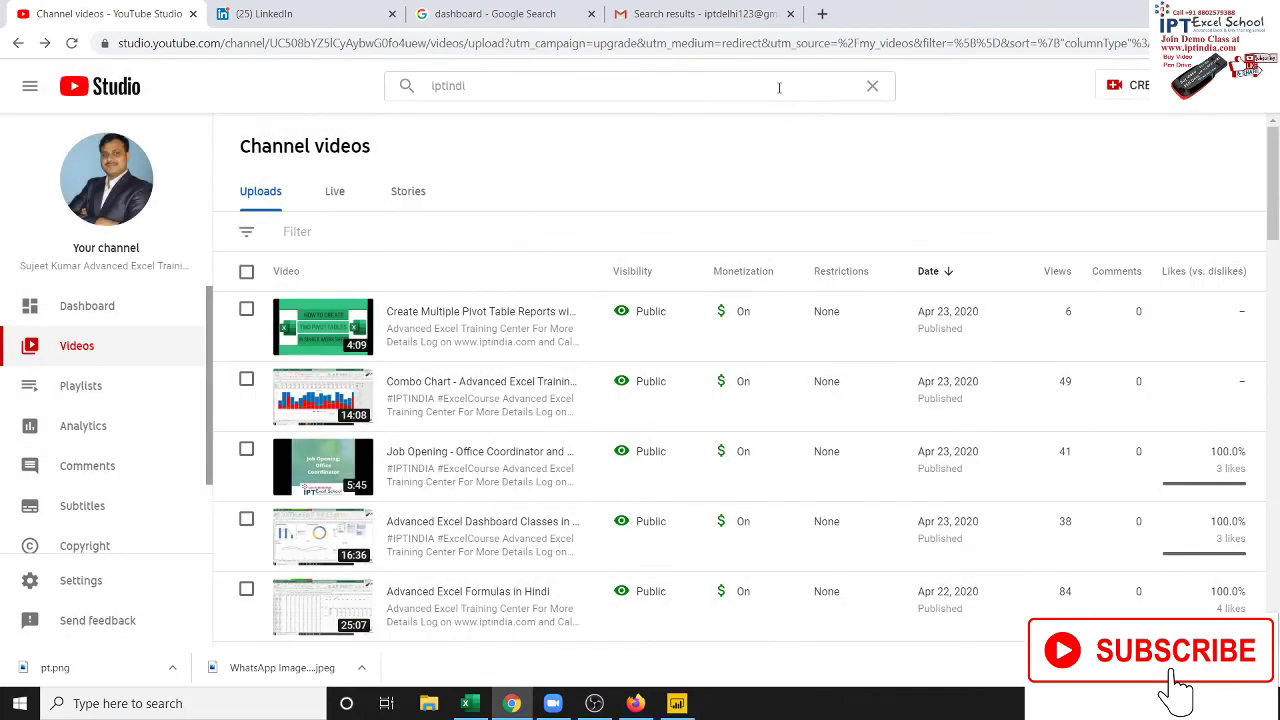
Open youtube.com in a new browser tab.
click(824, 15)
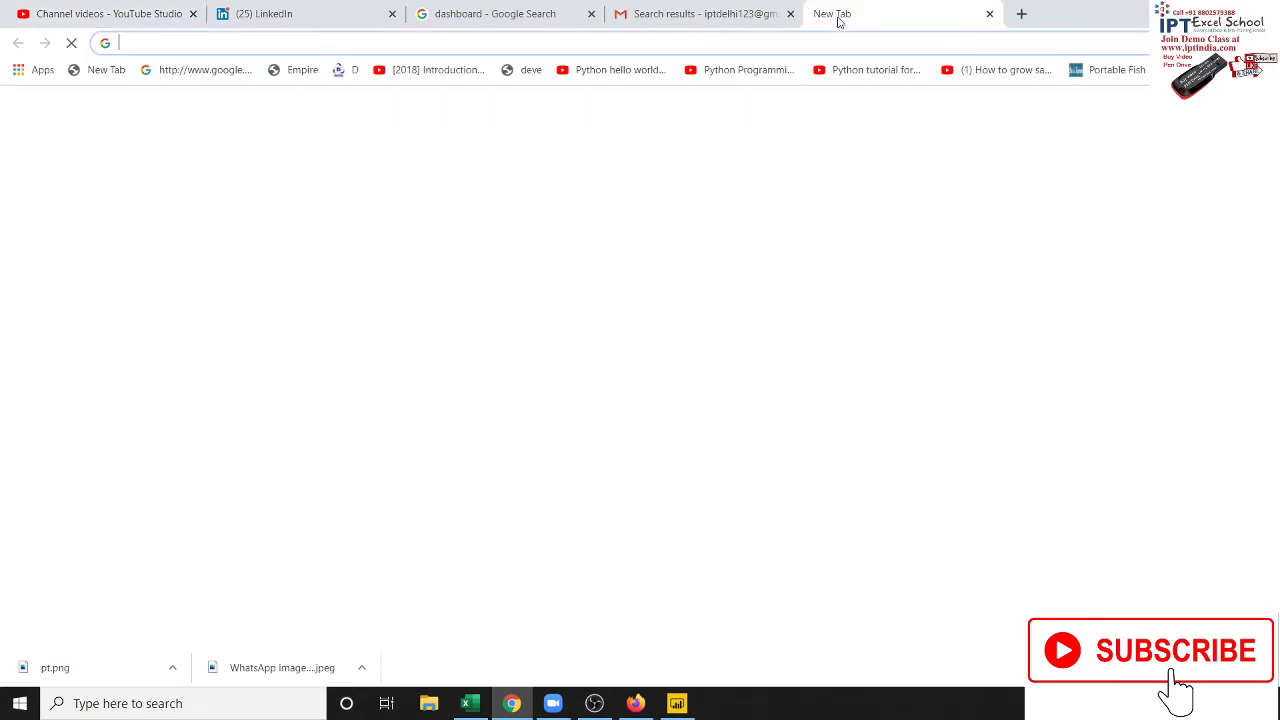
text(youtube.com)
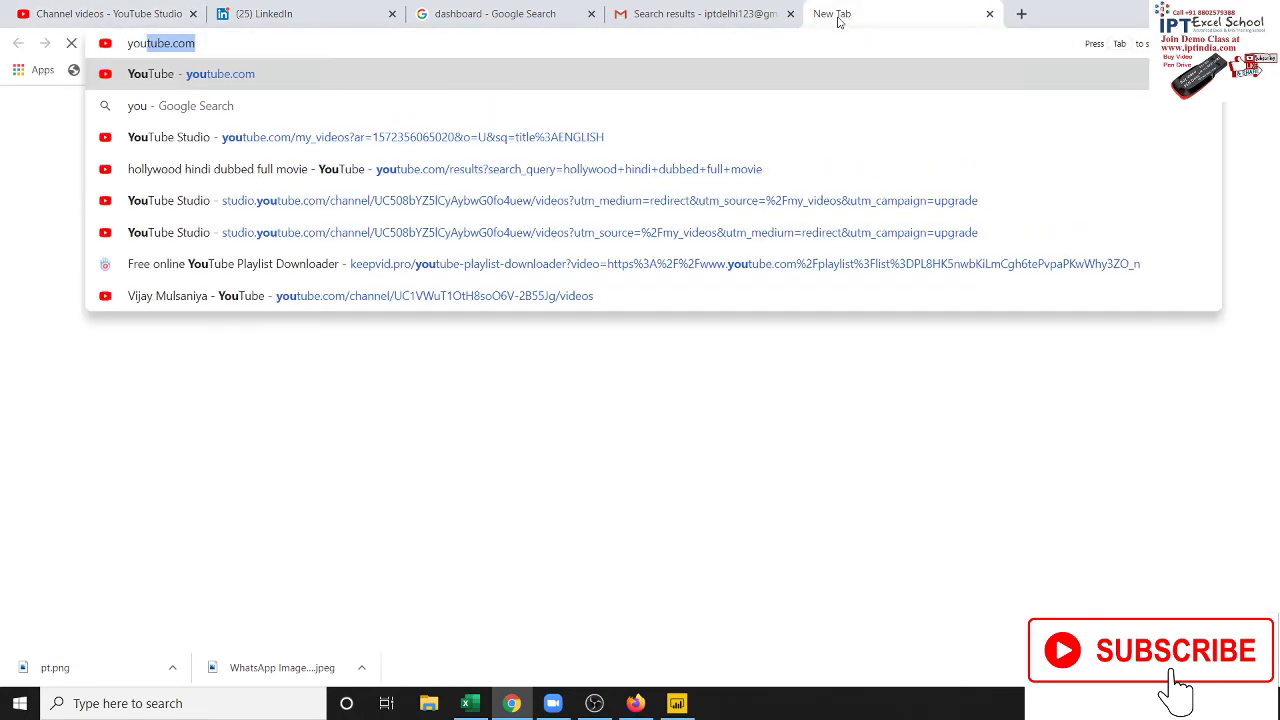
key(Return)
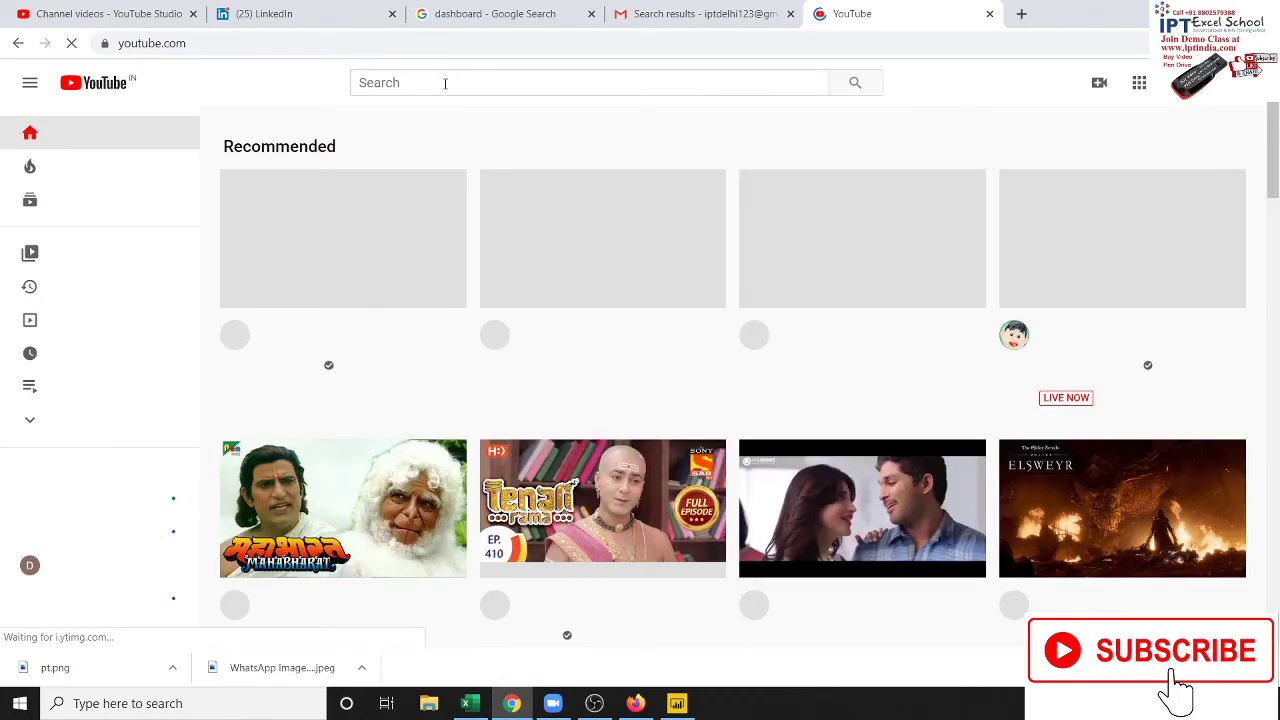
Search YouTube for iptindia, then minimize the browser to show the desktop.
click(445, 83)
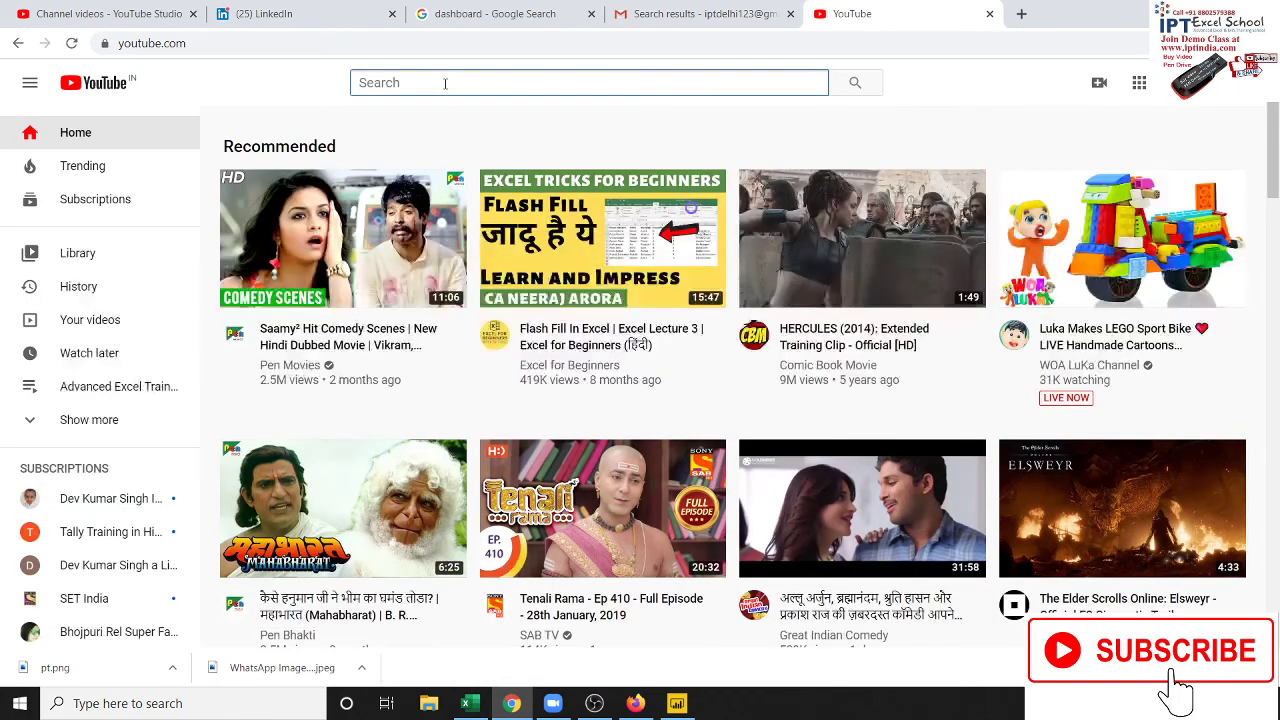
text(IPT)
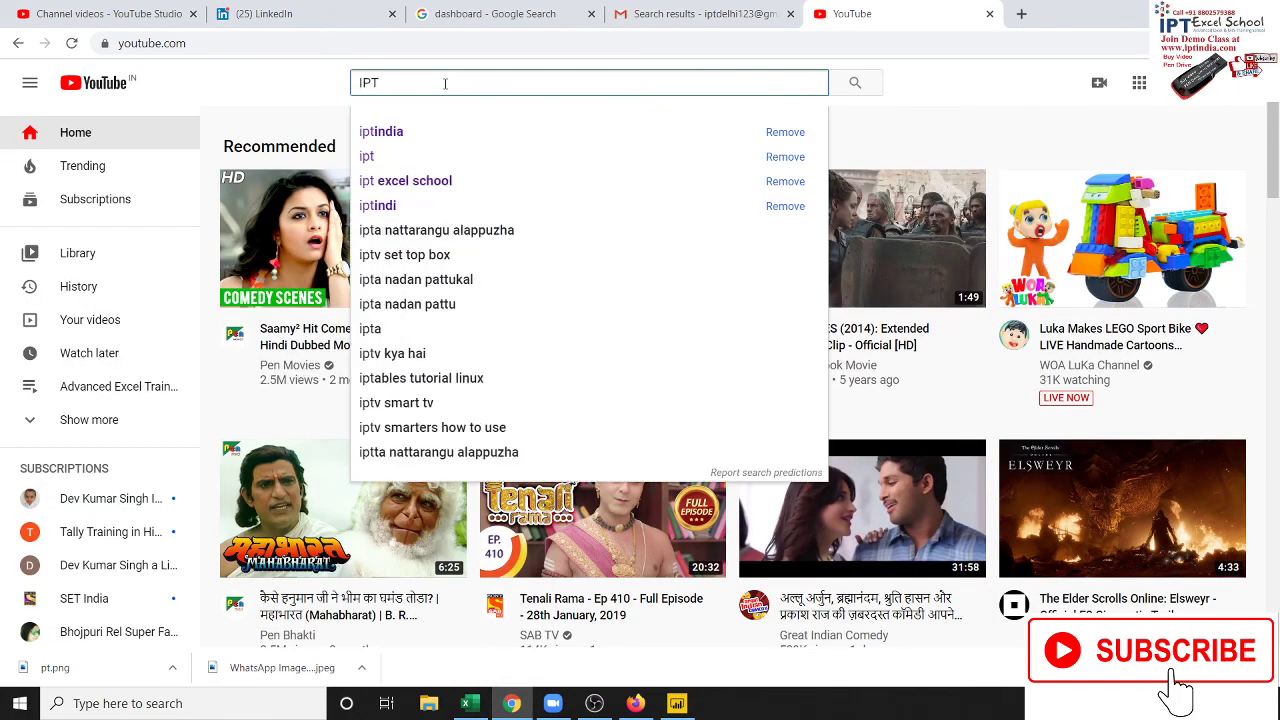
key(Down)
key(Down)
key(Up)
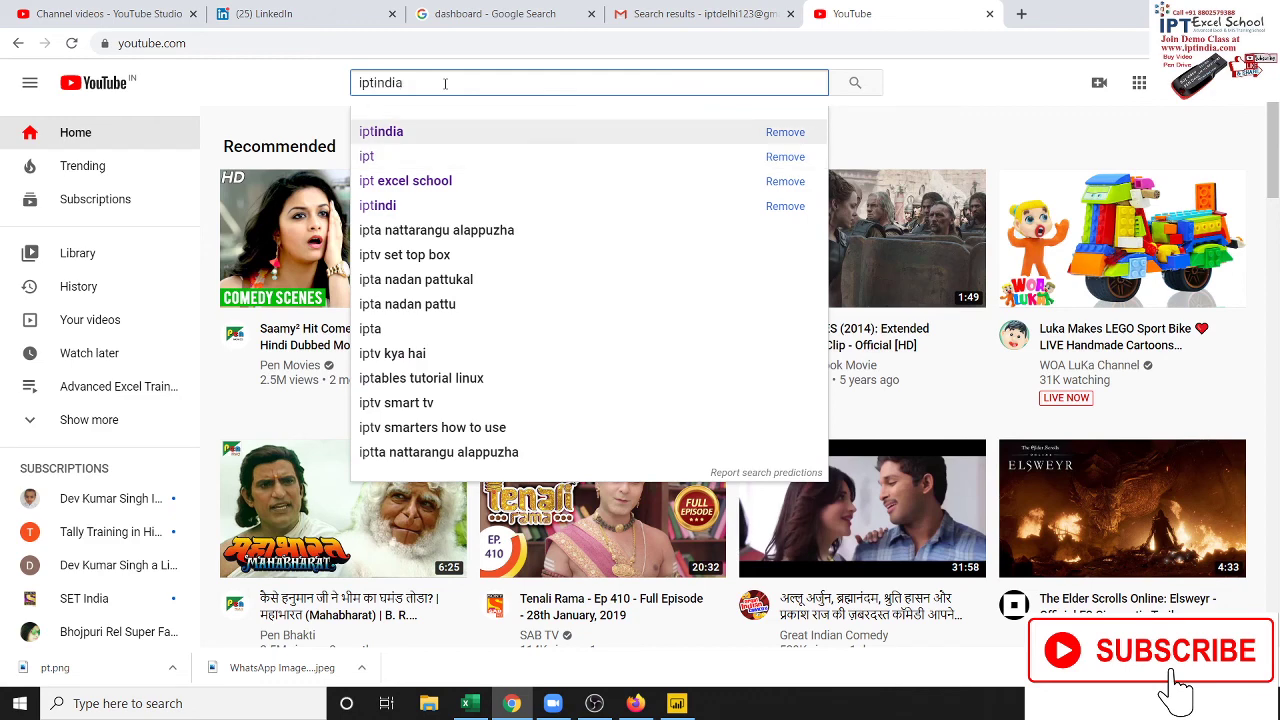
key(Return)
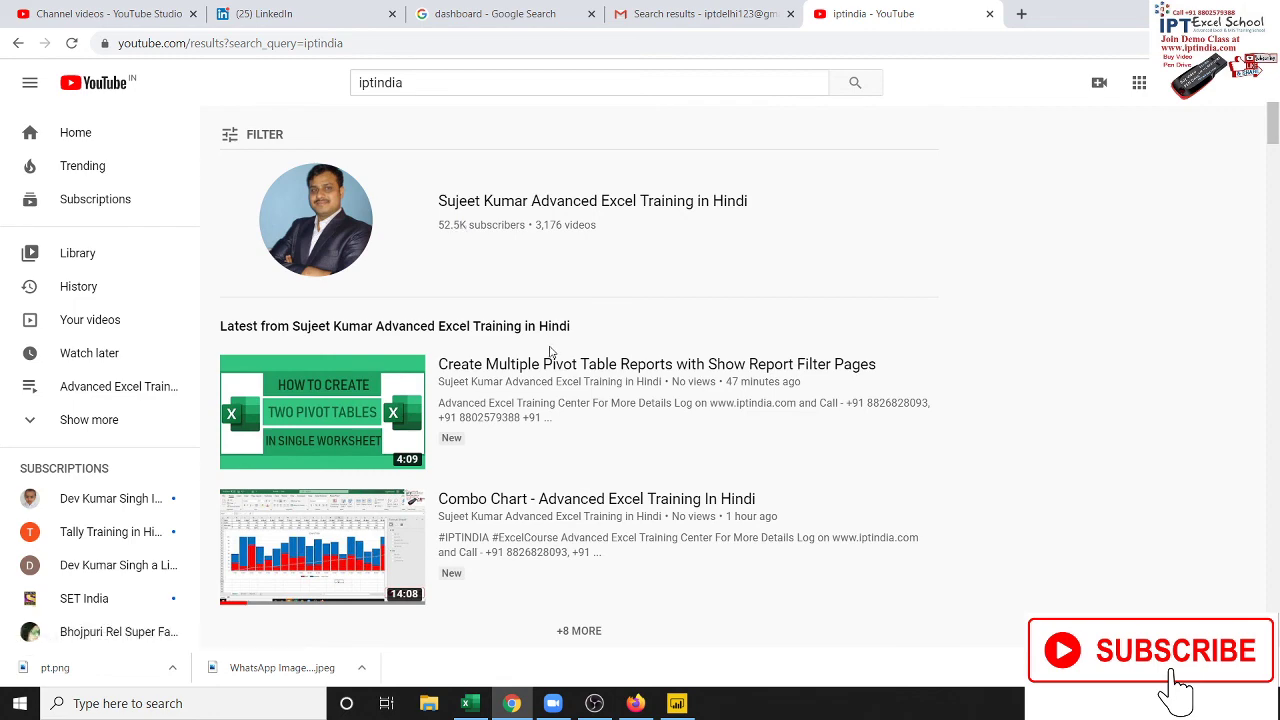
key(super+d)
Highlight the wallpaper's Power BI banner and iptindia.com address, then bring OBS Studio forward.
drag(523, 344, 703, 479)
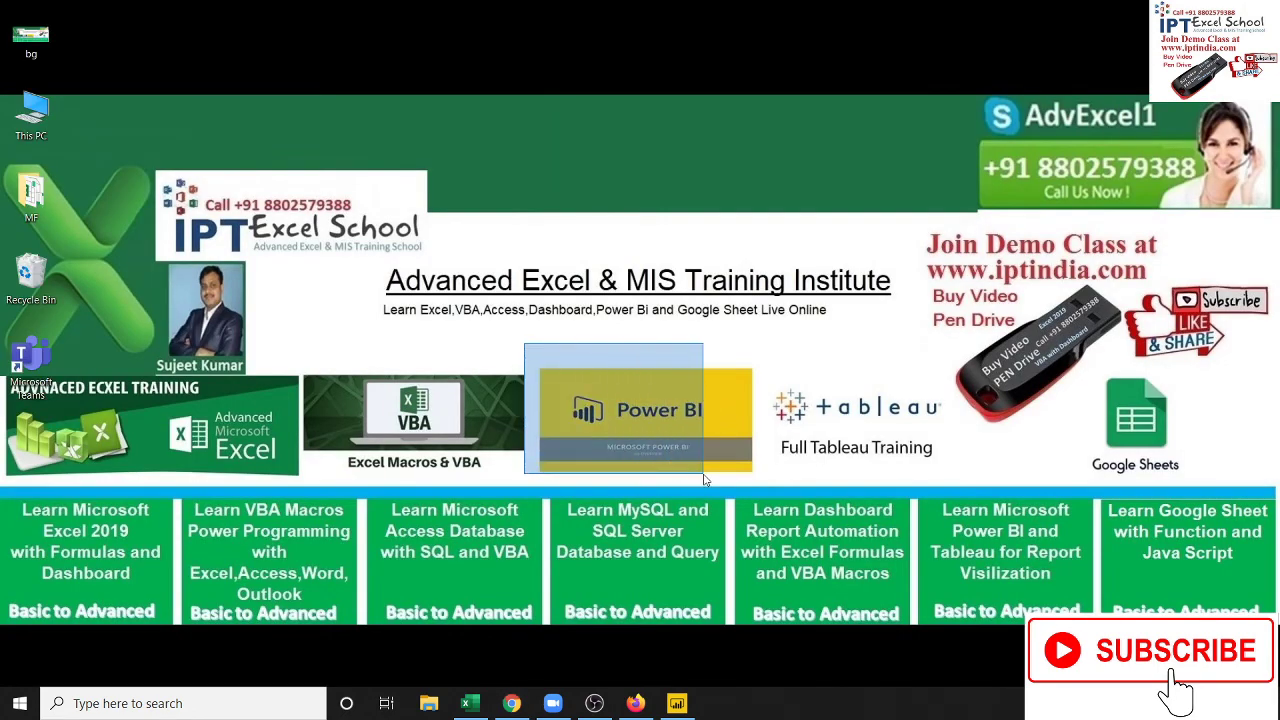
mouse_move(917, 257)
mouse_down()
mouse_move(1043, 290)
mouse_move(1160, 288)
mouse_up()
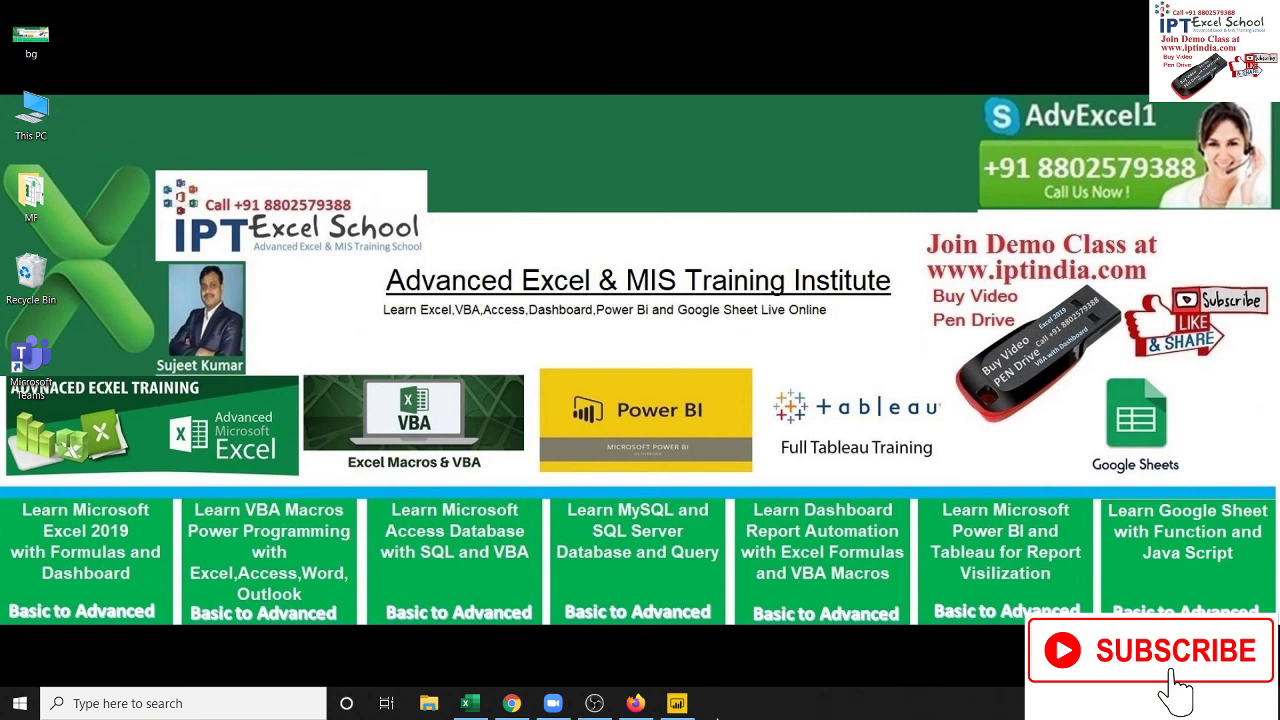
click(592, 706)
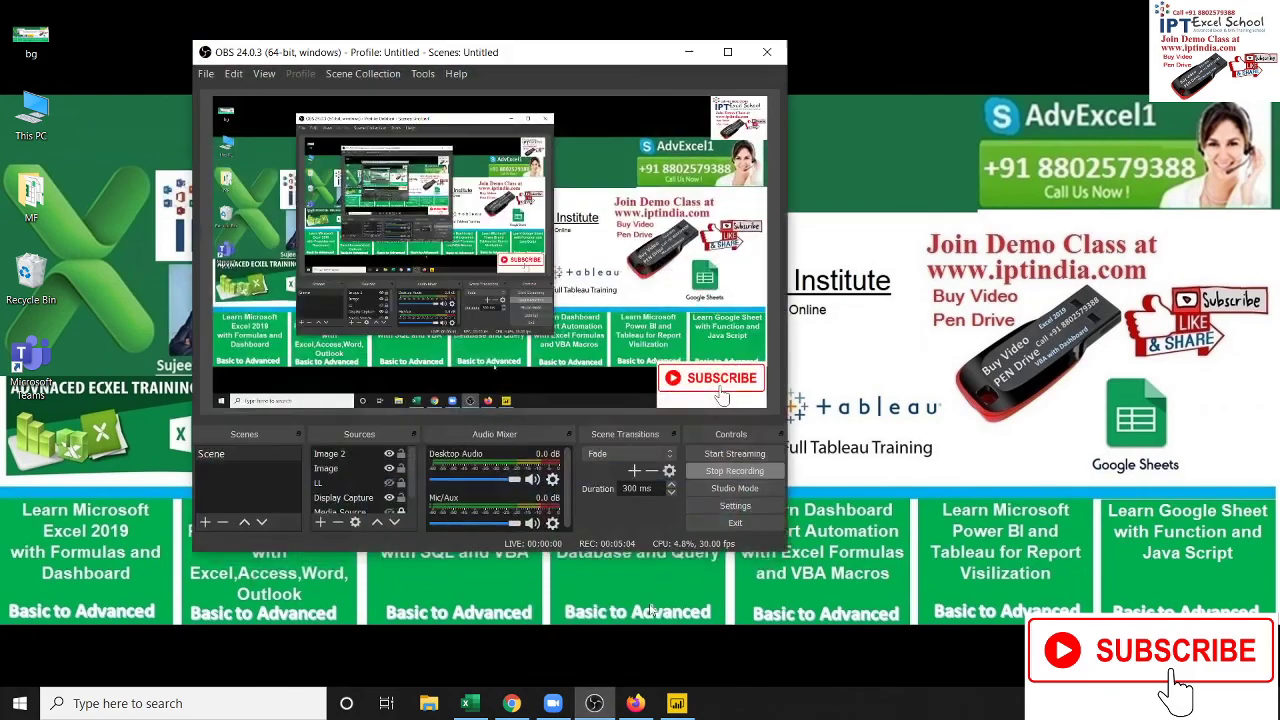